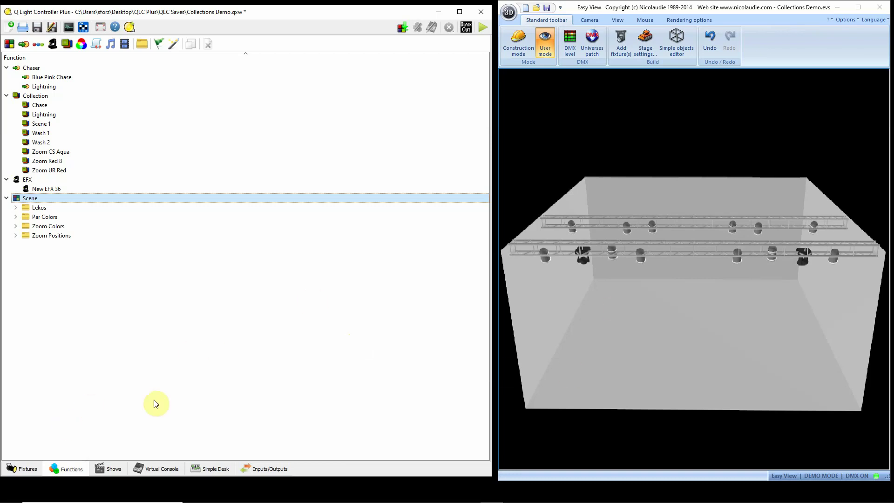
Step: Check the patched fixtures, then preview the Lekos 30%, 40%, 50% and 60% scenes
click(22, 469)
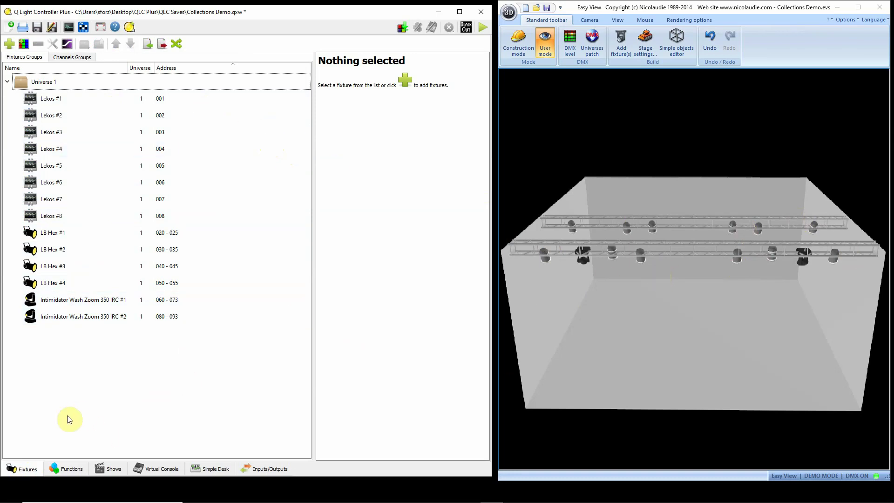
click(72, 470)
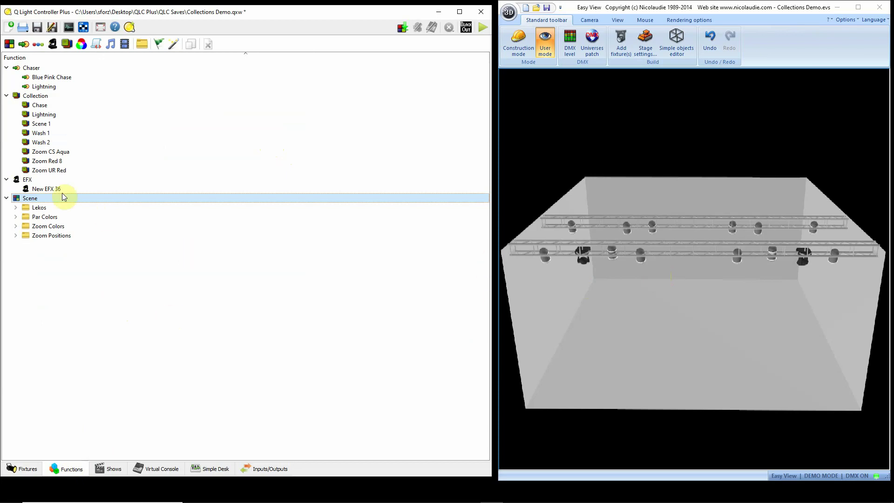
click(16, 208)
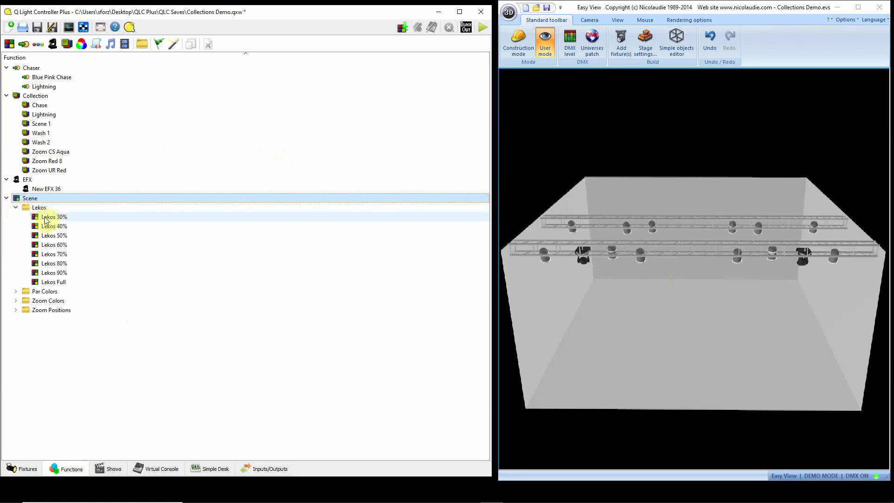
click(99, 219)
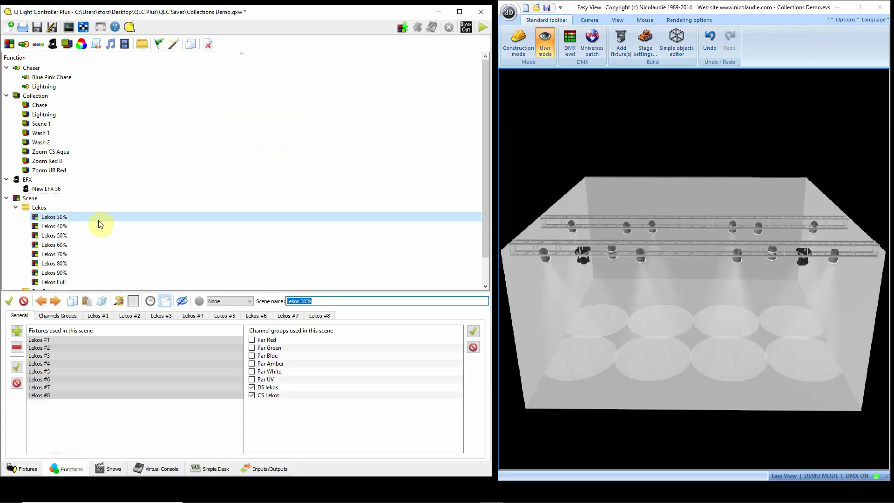
click(562, 318)
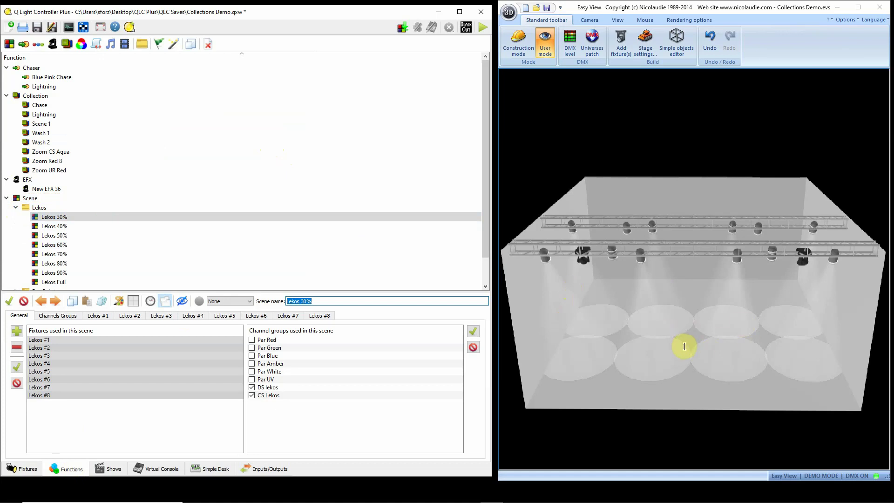
click(85, 227)
click(81, 236)
click(78, 244)
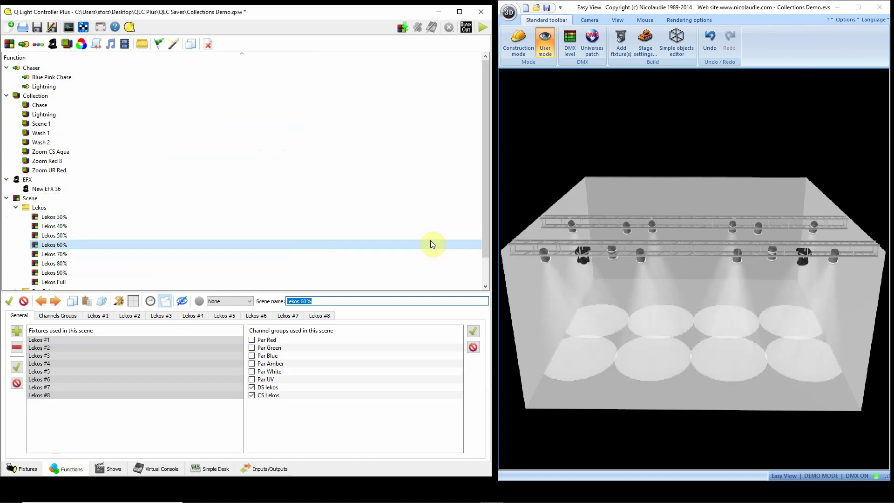
Step: Preview Lekos 70%, 80%, 90% and Full, then collapse the Lekos folder and darken the stage
scroll(262, 259, down, 1)
click(72, 225)
click(74, 234)
click(75, 245)
click(73, 254)
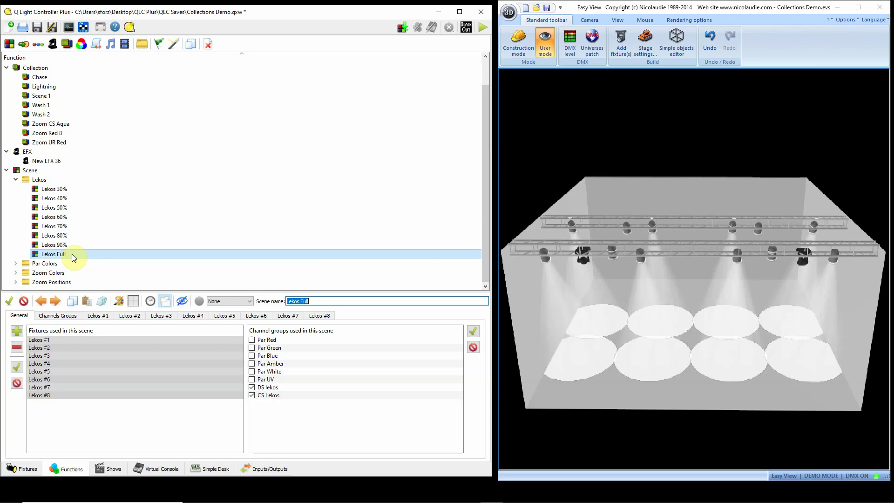
click(16, 180)
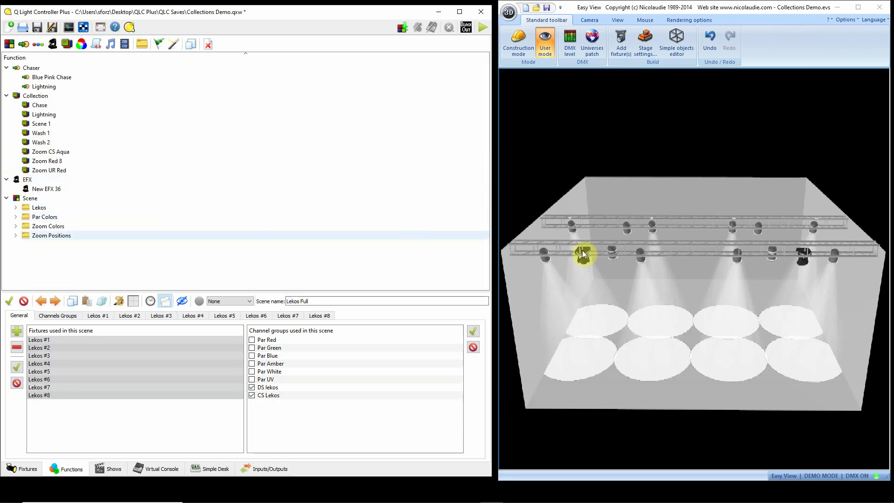
click(42, 198)
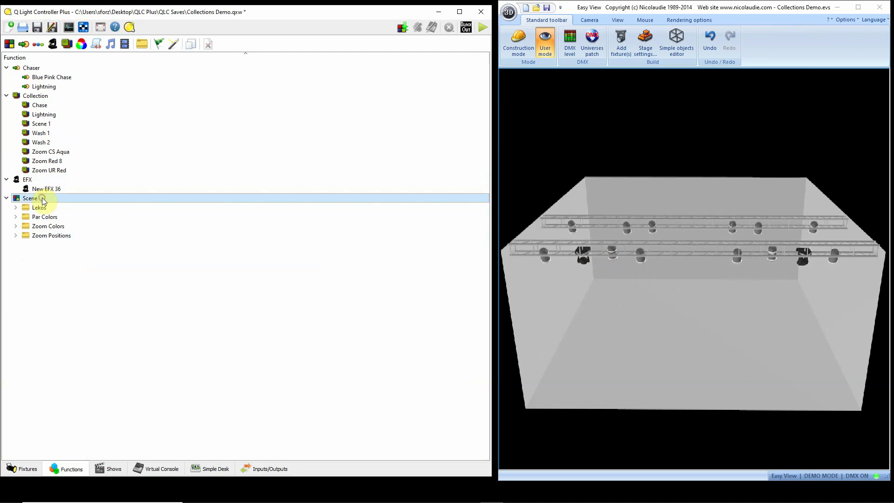
Step: Expand Par Colors and preview the Par Aqua, Black, Blue, Green and Orange scenes
click(16, 217)
click(72, 227)
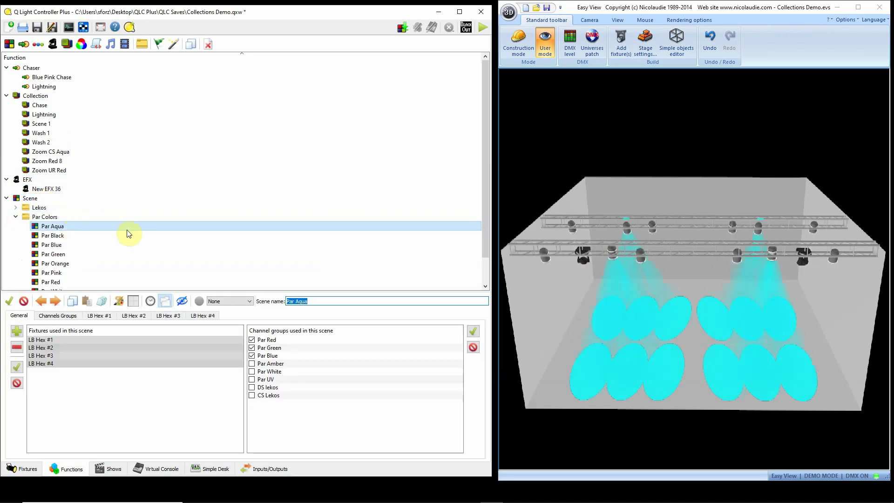
click(69, 236)
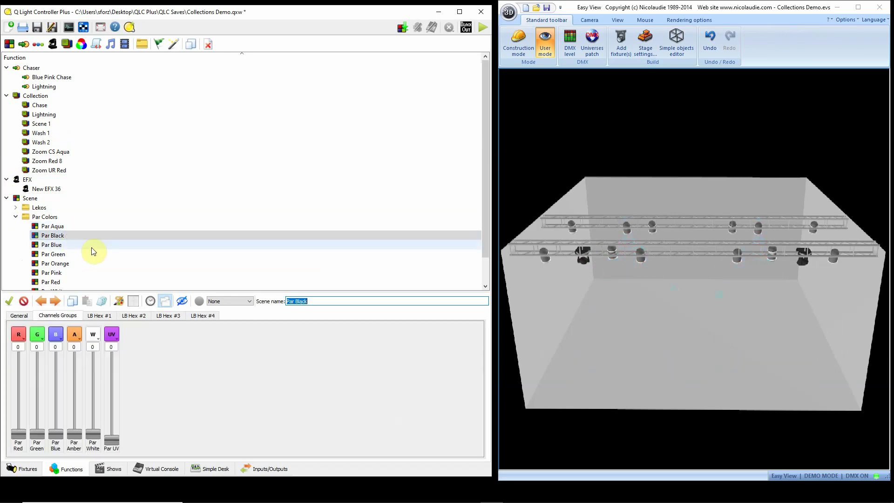
click(77, 245)
click(77, 255)
click(83, 264)
Step: Preview Par Pink, Red and White, then collapse Par Colors and darken the stage
scroll(100, 250, down, 1)
click(73, 245)
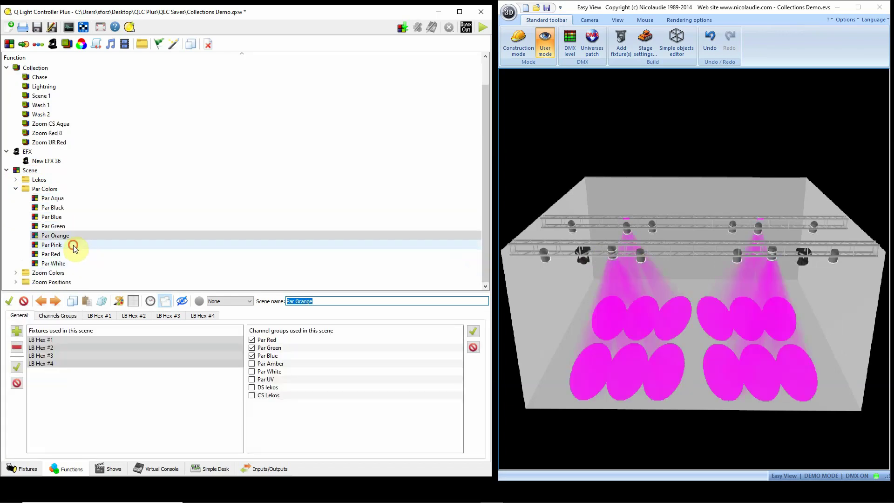
click(73, 254)
click(72, 262)
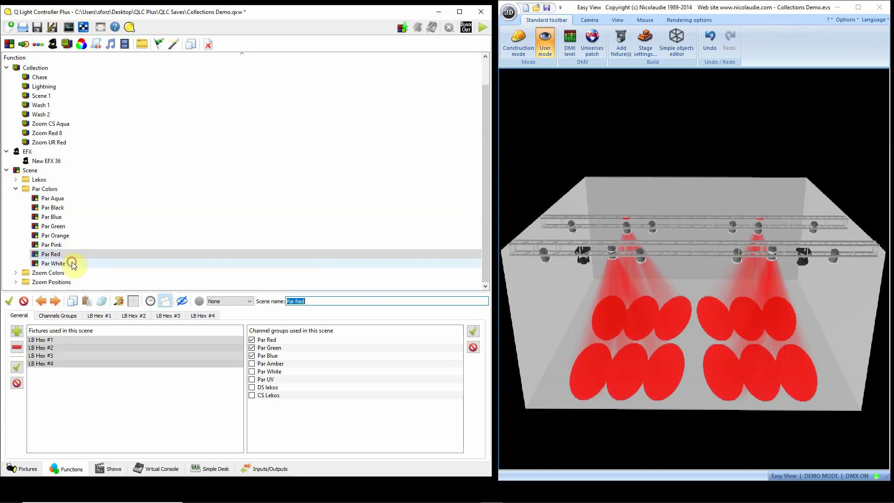
click(17, 189)
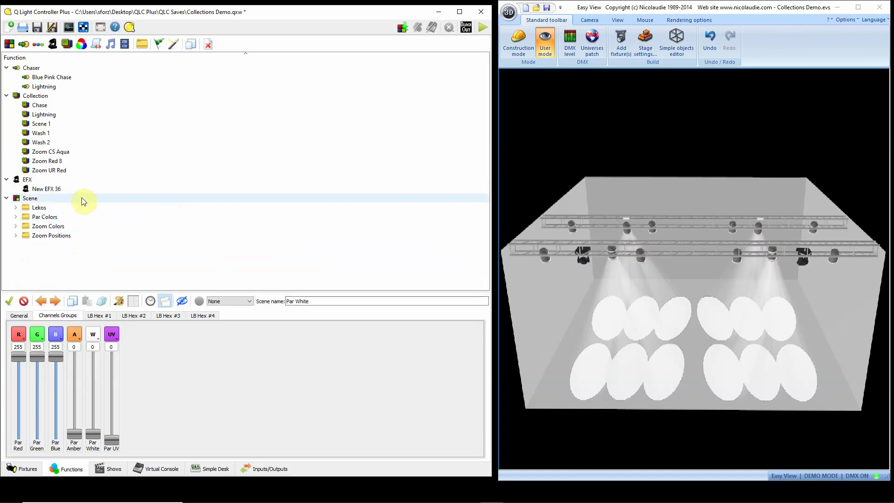
click(29, 199)
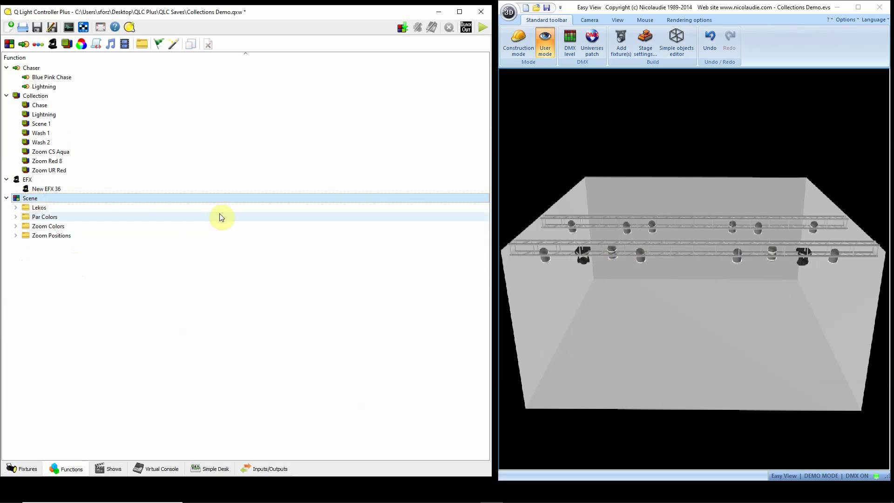
Step: Play and stop the Wash 1 collection, play Wash 2, then return to Wash 1
click(83, 133)
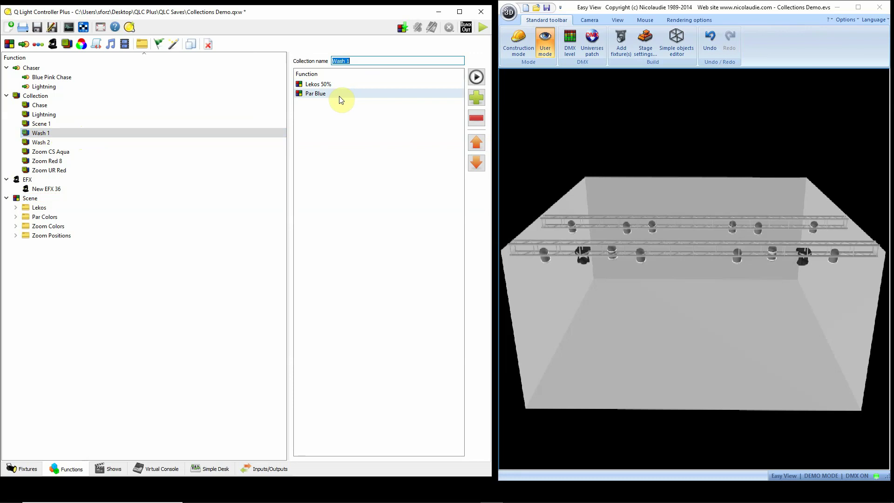
click(477, 77)
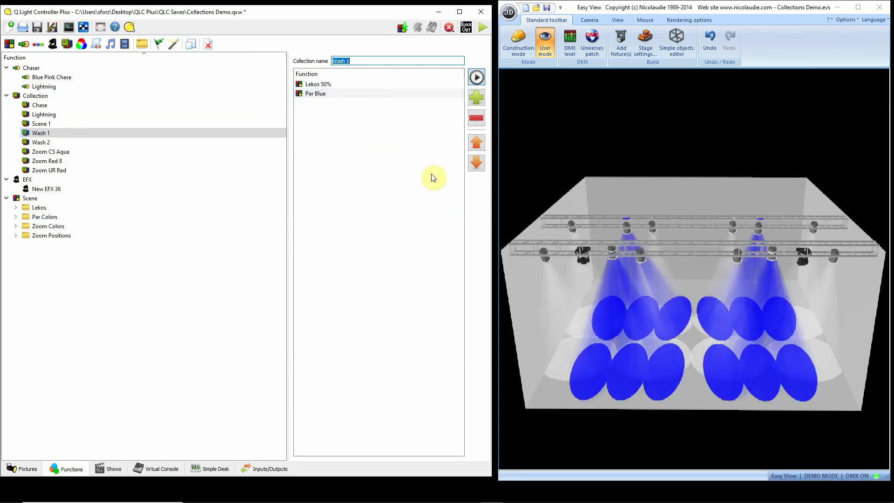
click(477, 76)
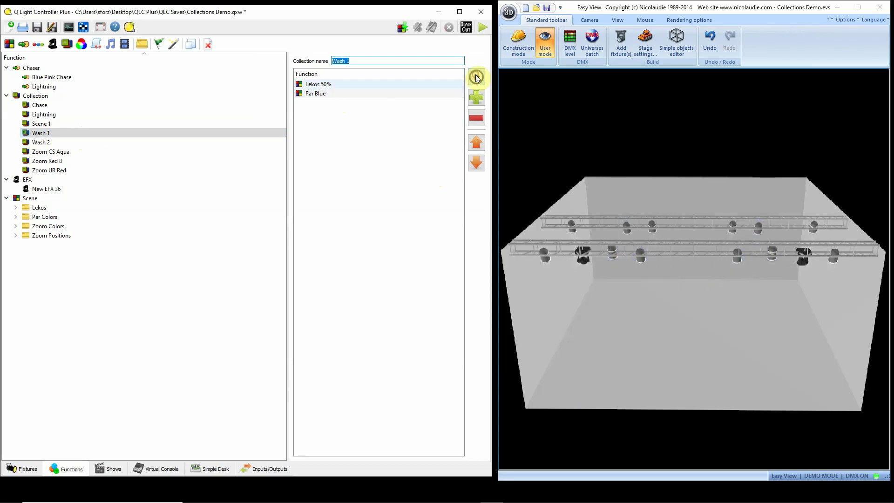
click(85, 141)
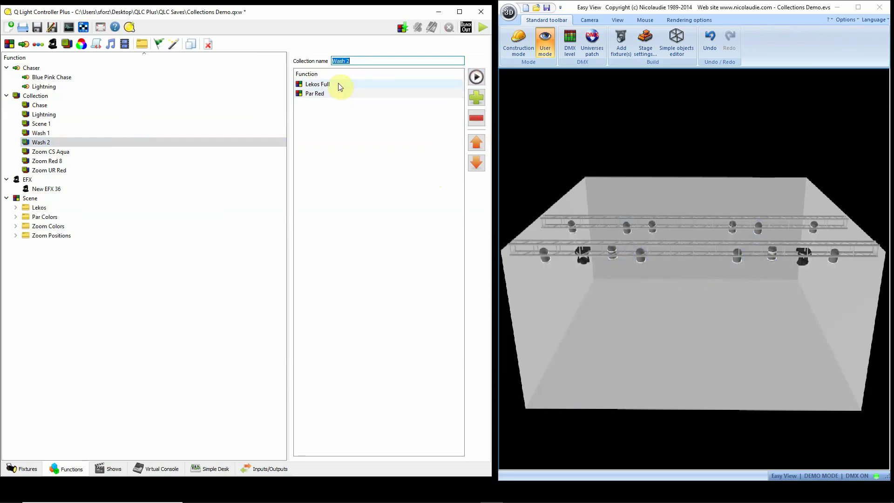
click(476, 78)
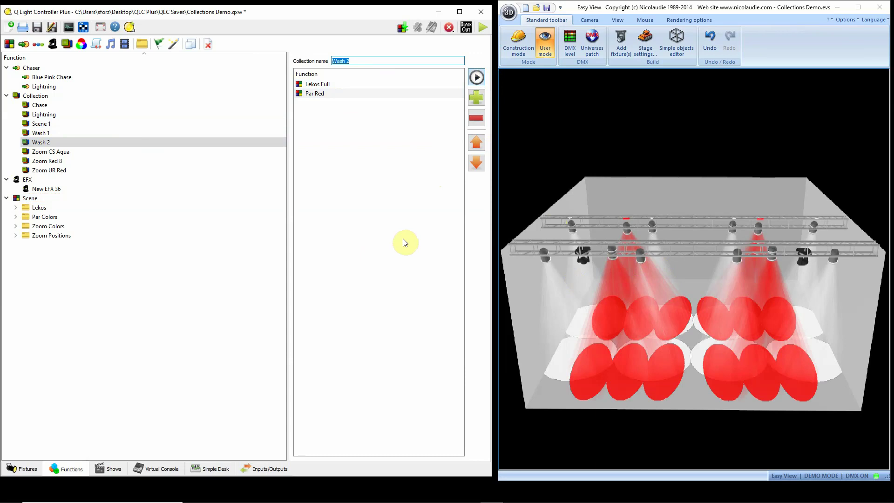
click(84, 134)
click(79, 134)
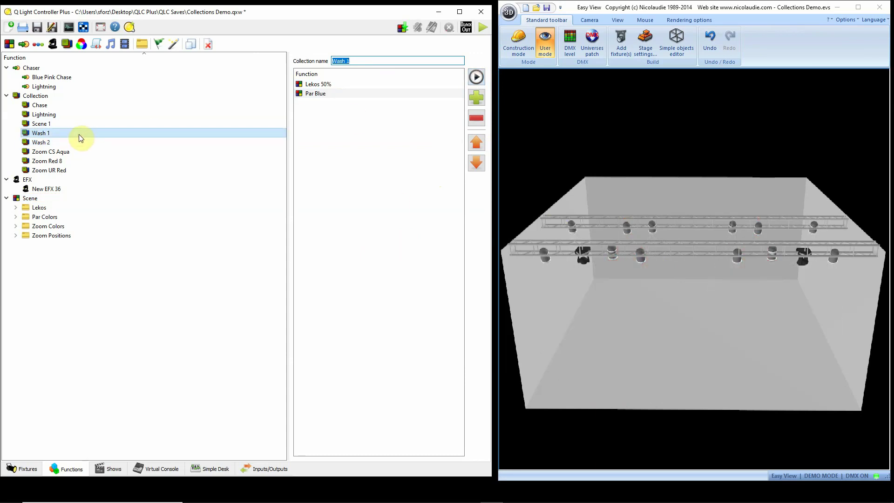
click(525, 84)
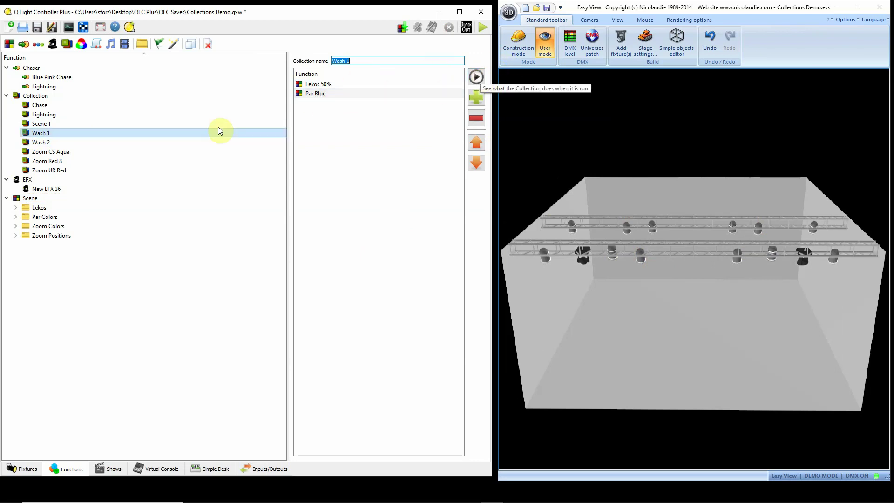
Step: Play Wash 1 and dump its live DMX values into a new scene named 'Scene 1'
click(480, 80)
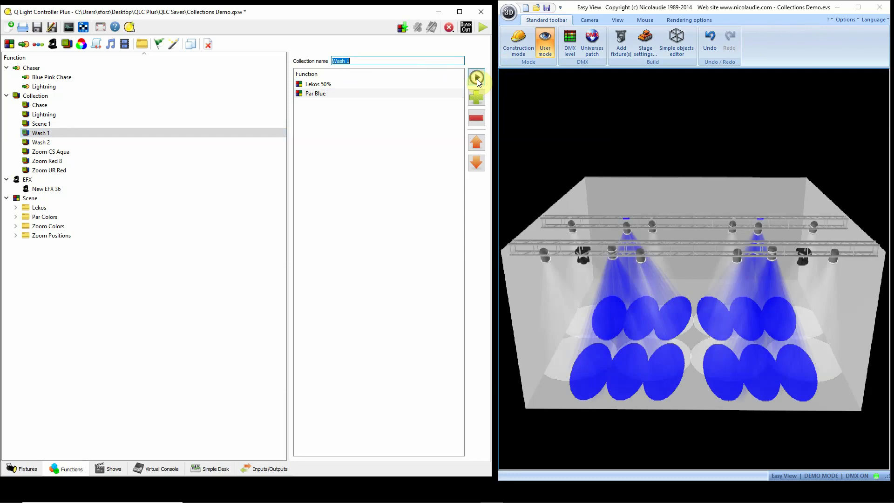
click(403, 29)
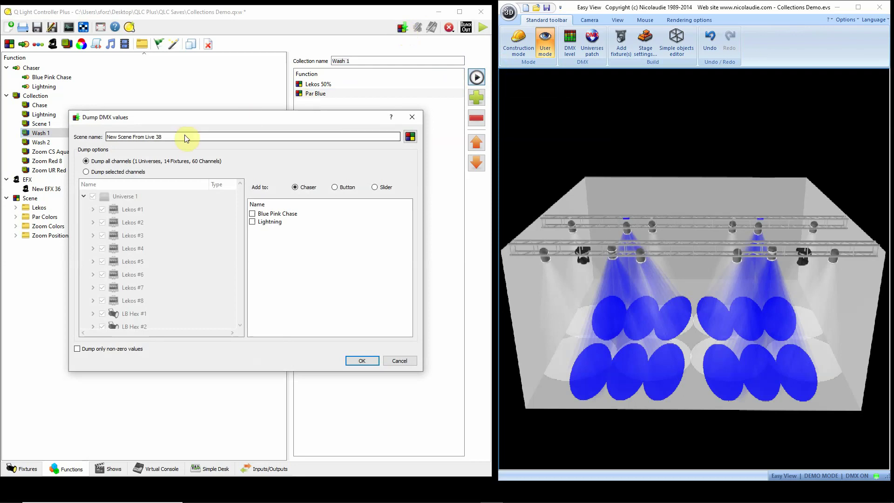
drag(191, 137, 90, 135)
text(Scene 1)
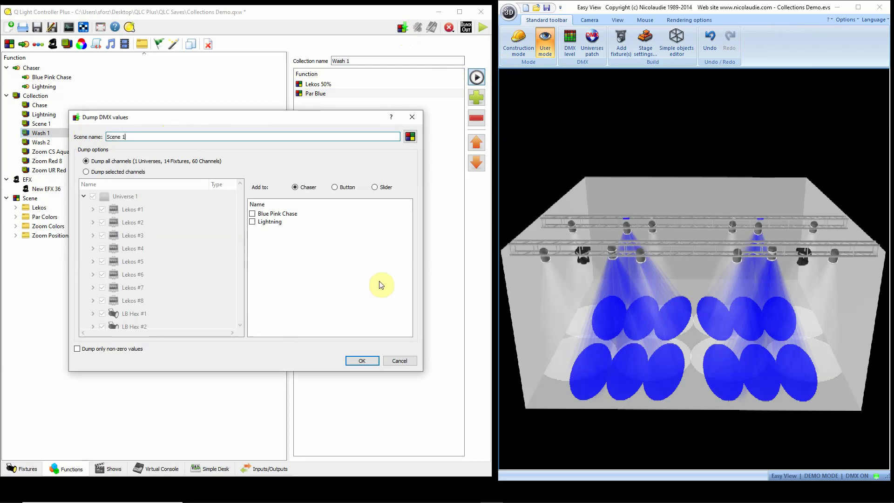
click(362, 359)
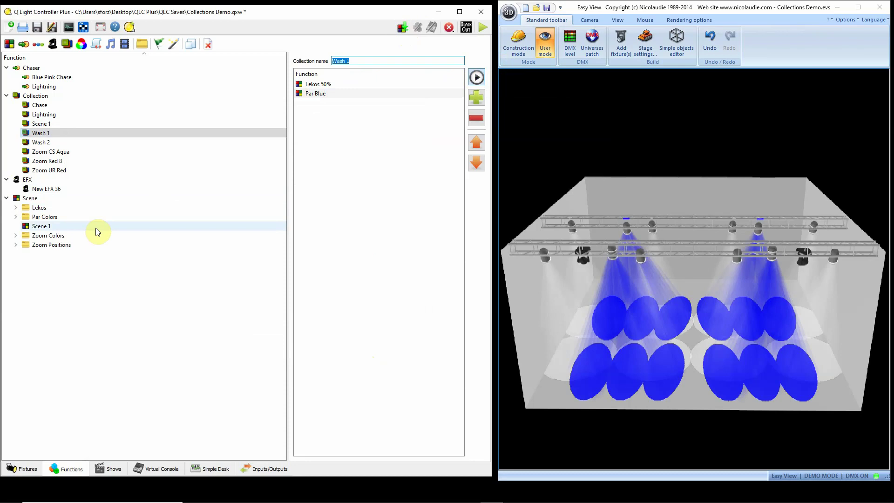
Step: Inspect Scene 1's channel levels for all fixtures, test LB Hex #1 blue, then close it
click(84, 225)
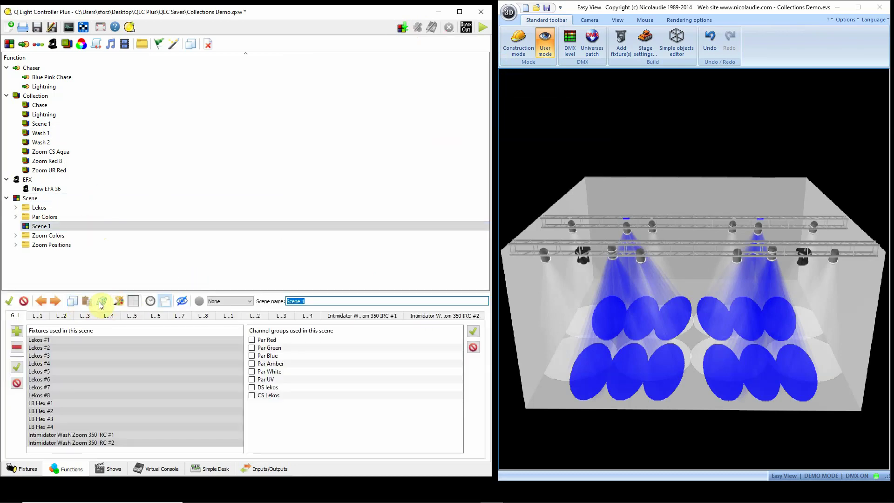
click(163, 303)
click(54, 315)
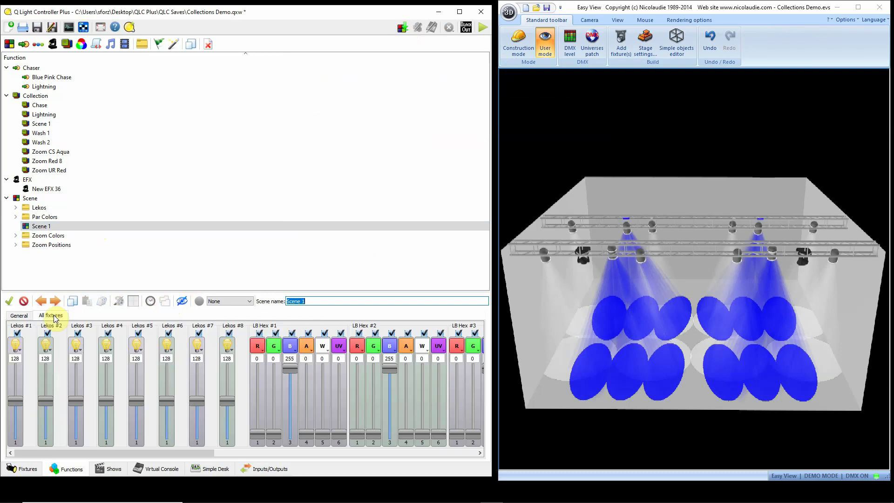
drag(262, 292, 260, 251)
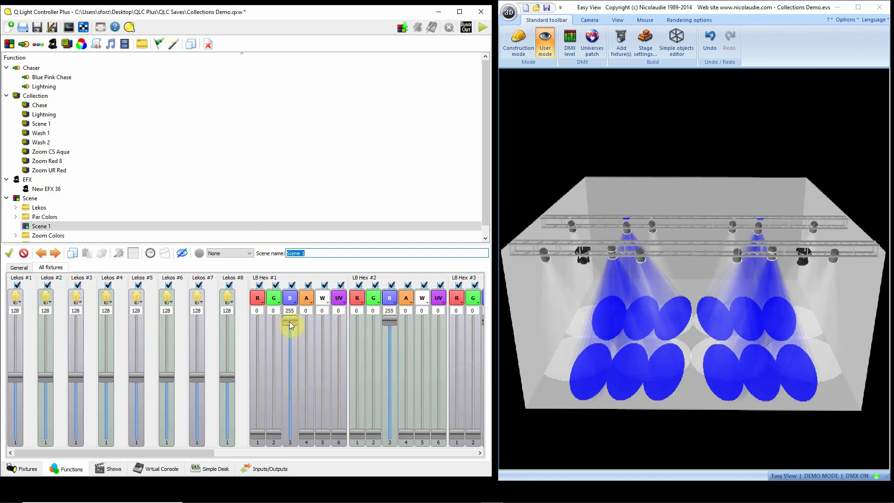
mouse_move(291, 324)
mouse_down()
mouse_move(293, 430)
mouse_move(300, 315)
mouse_up()
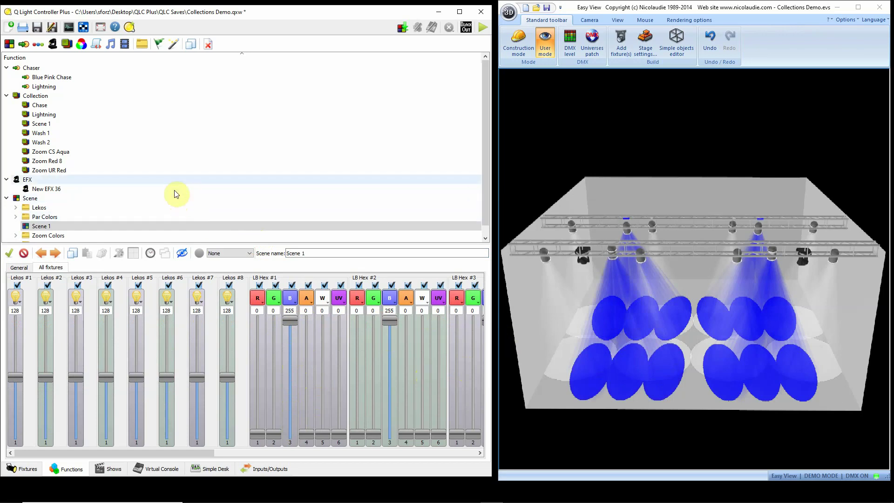
key(Left)
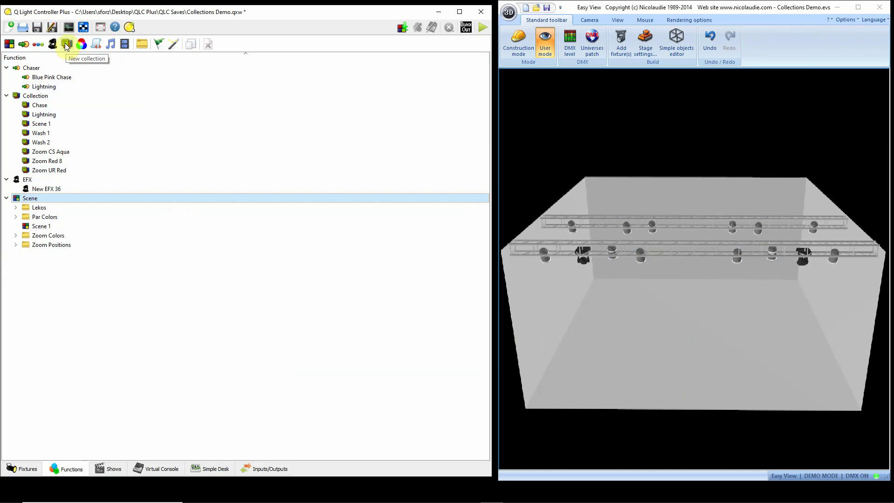
Step: Create a new collection named 'Wash 3' and add the Lekos 50% scene to it
click(67, 44)
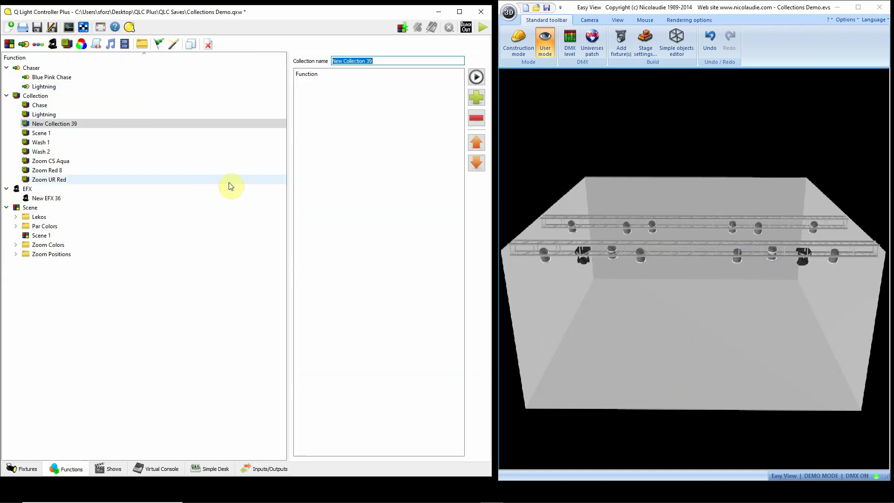
text(Wash 3)
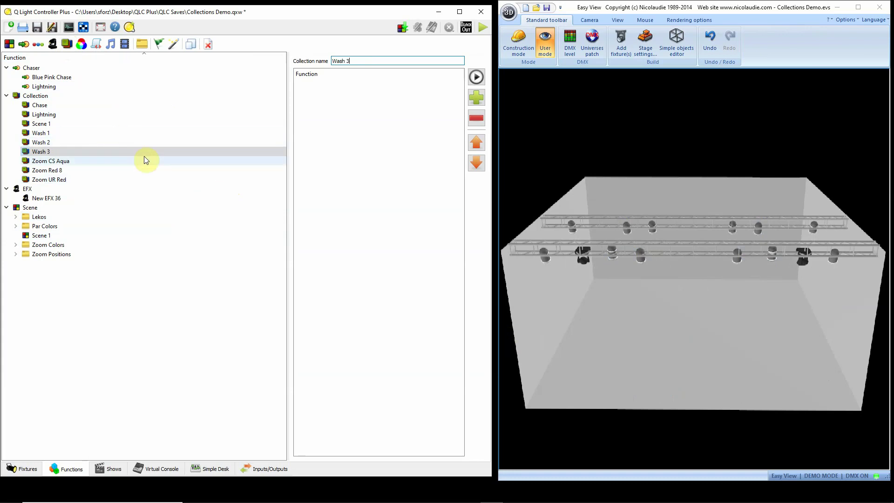
click(479, 98)
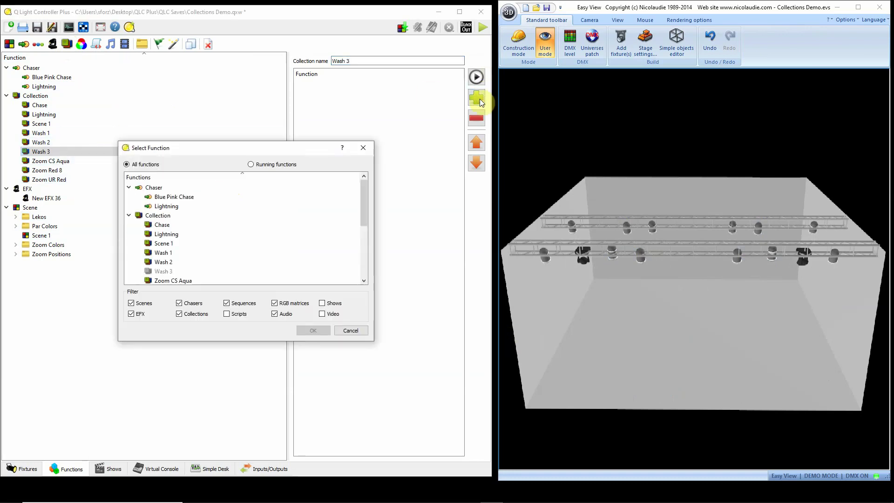
drag(365, 199, 359, 250)
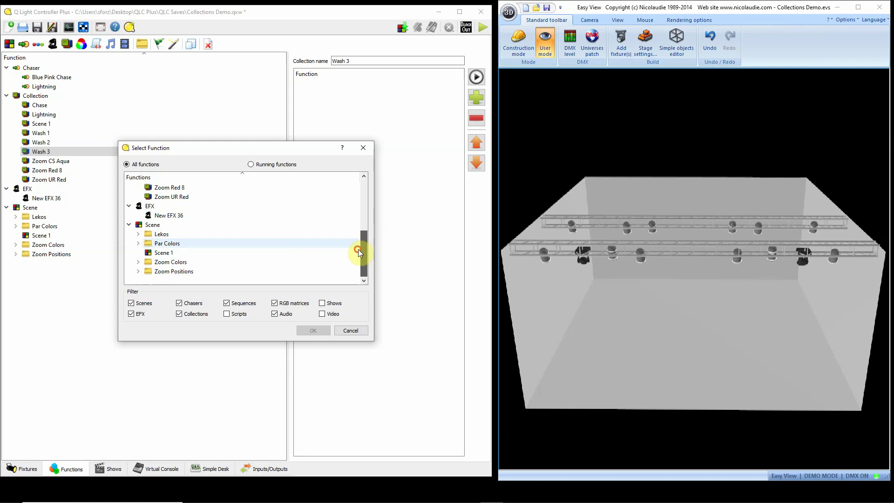
click(138, 234)
scroll(224, 233, down, 1)
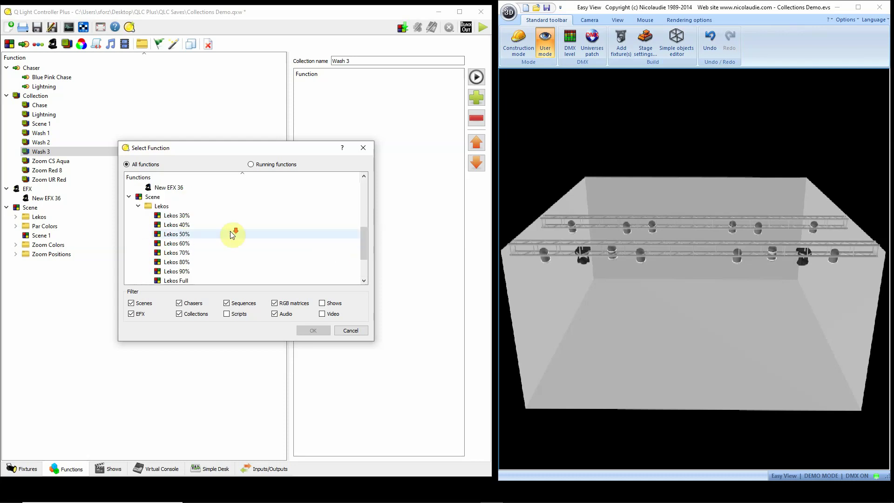
click(194, 235)
click(307, 327)
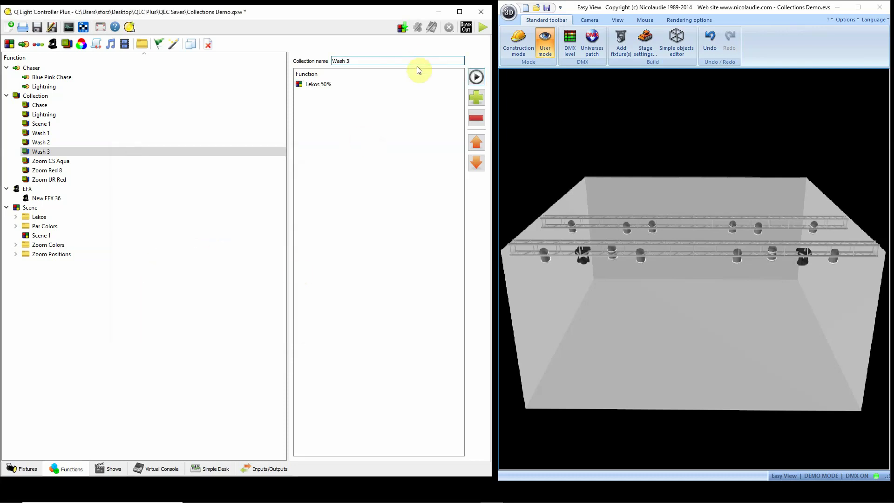
Step: Add the Par Green scene to Wash 3, then preview and stop the collection
click(477, 99)
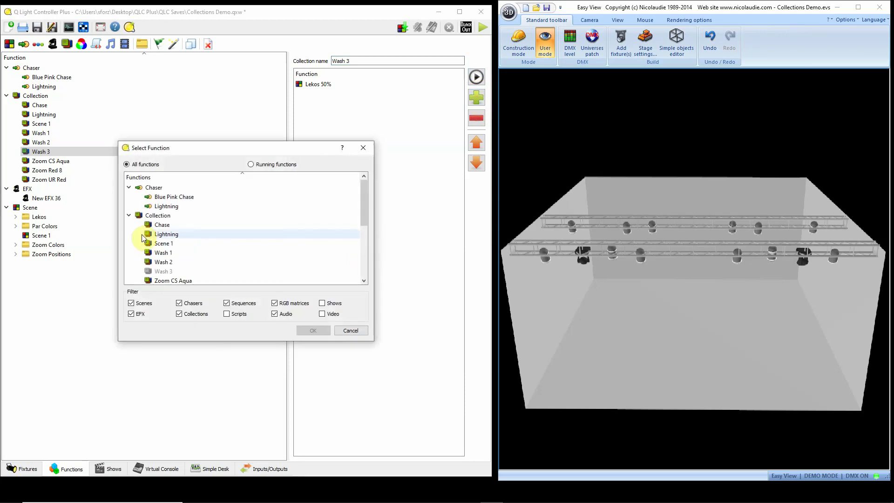
click(129, 215)
click(129, 215)
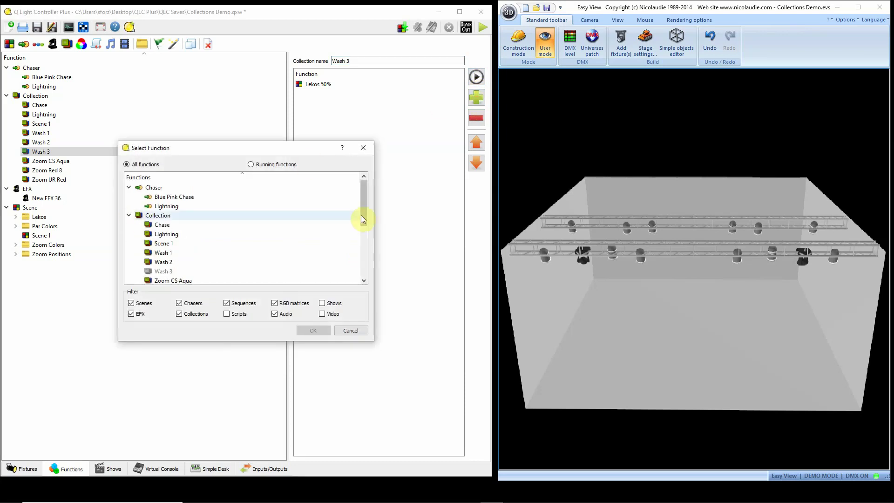
scroll(357, 219, down, 4)
click(139, 243)
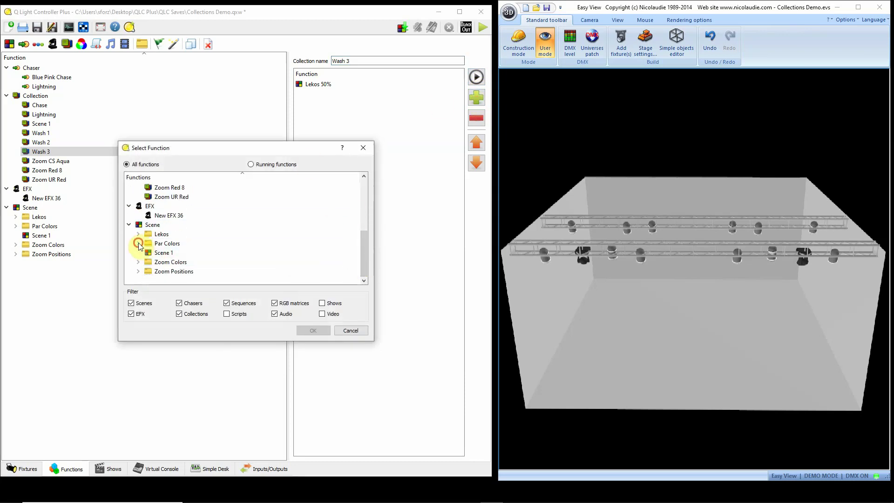
scroll(237, 233, down, 1)
click(176, 253)
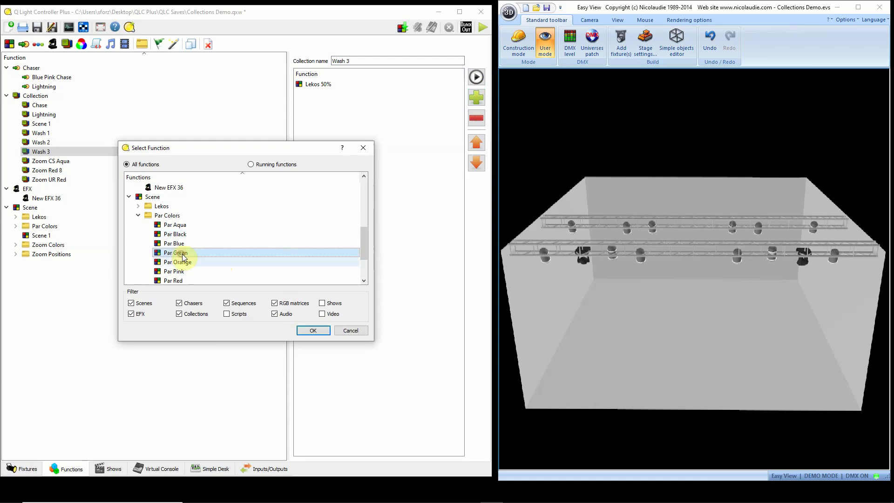
click(308, 332)
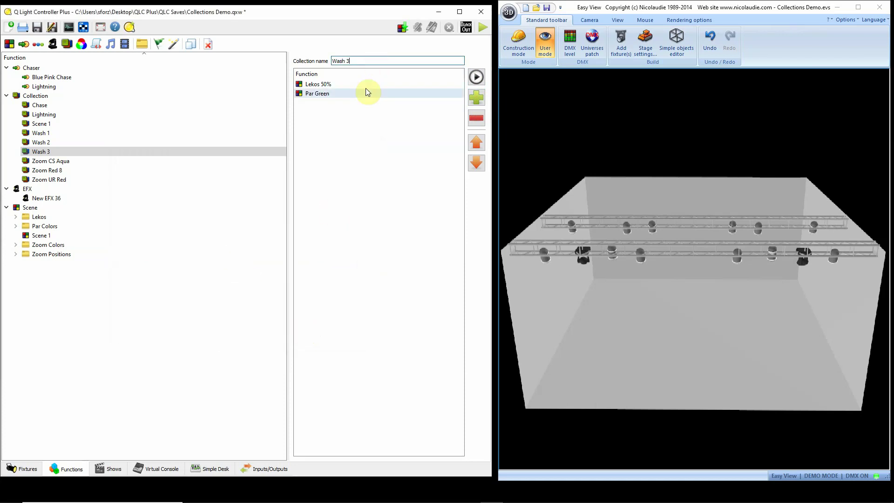
click(477, 78)
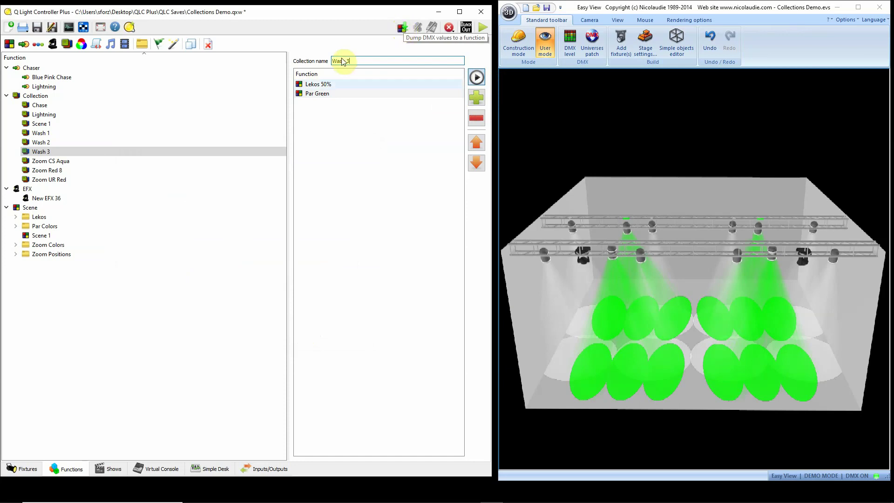
click(479, 81)
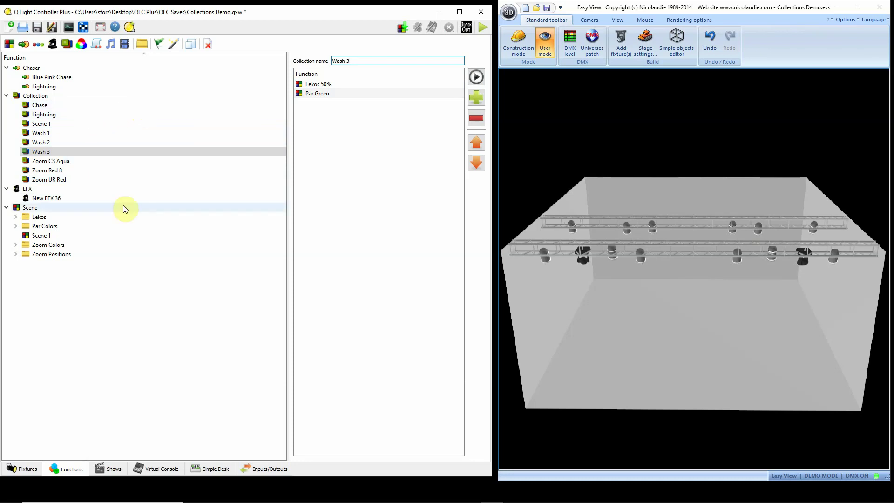
Step: Open the Lightning chaser and preview its eight Par White/Par Black steps
click(16, 226)
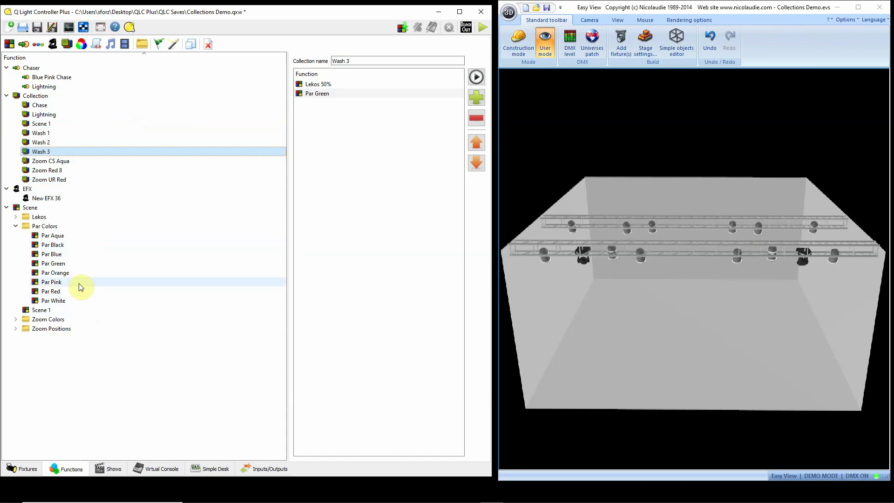
click(52, 87)
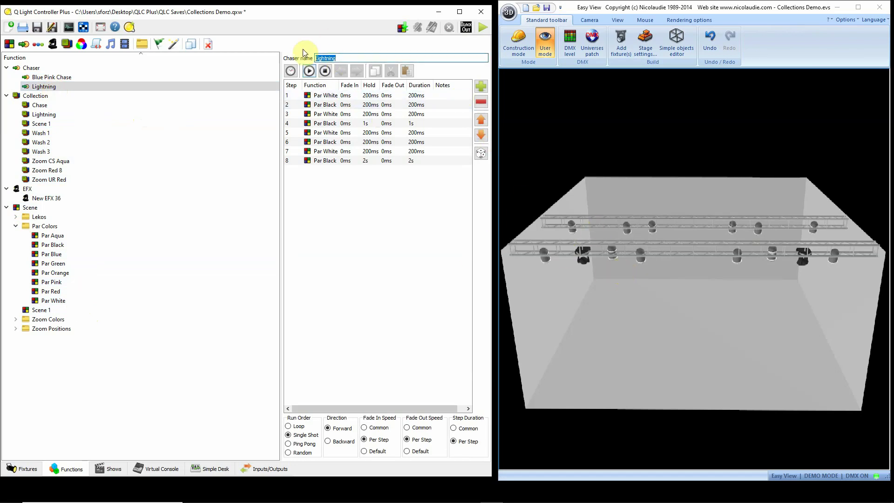
click(308, 71)
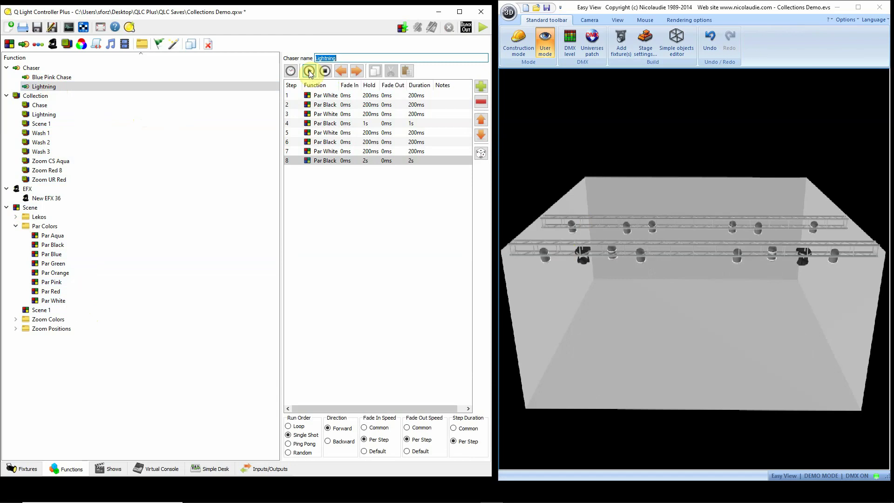
click(309, 72)
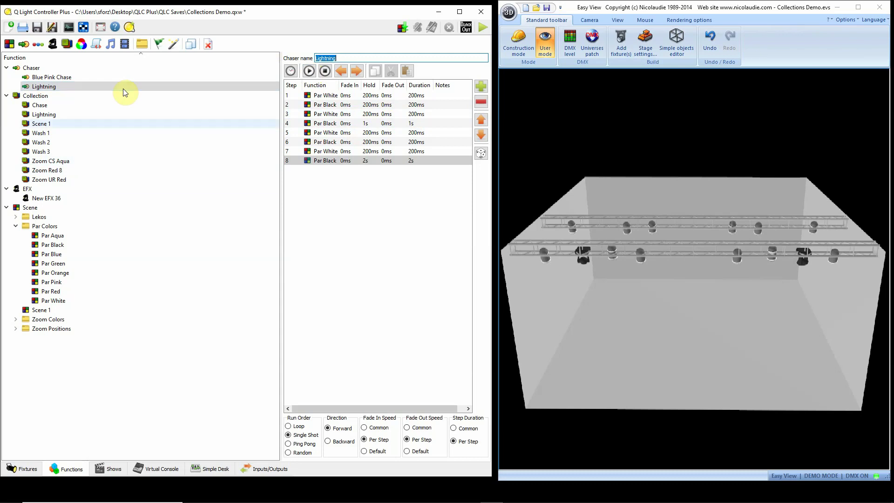
Step: Open the Lightning collection, check its Lightning and Lekos 30% members, play it, then close the editor
click(87, 115)
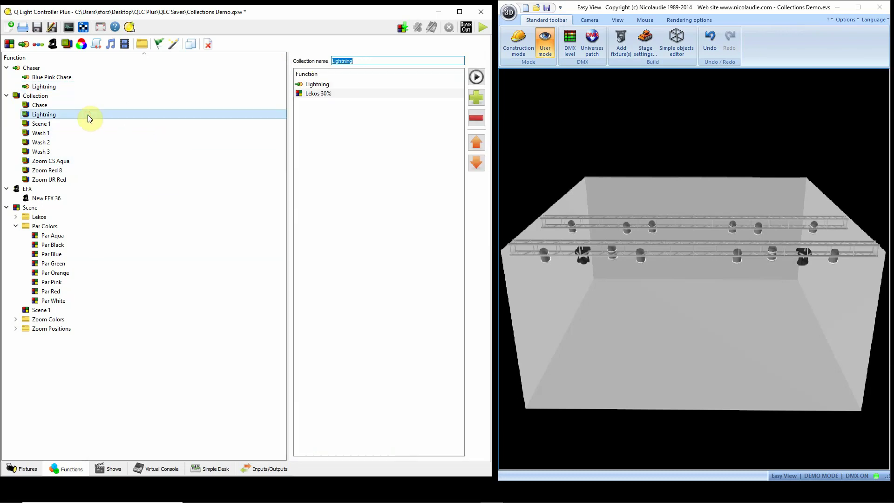
click(345, 88)
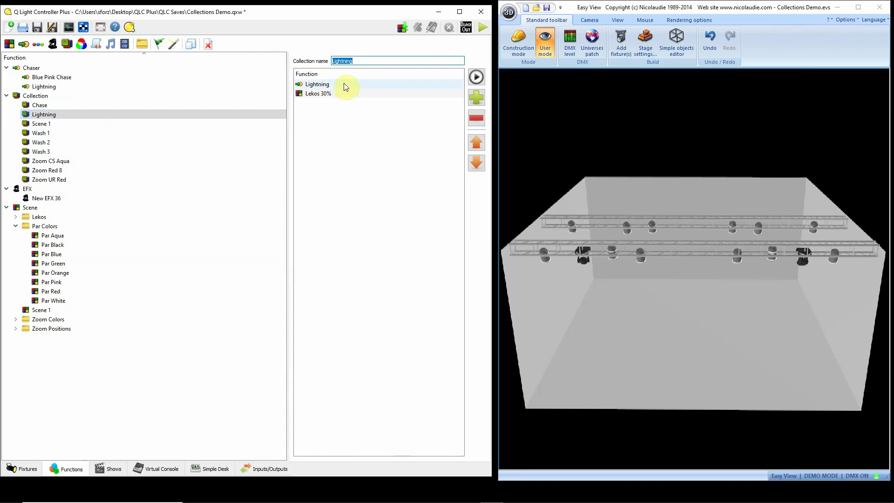
click(341, 94)
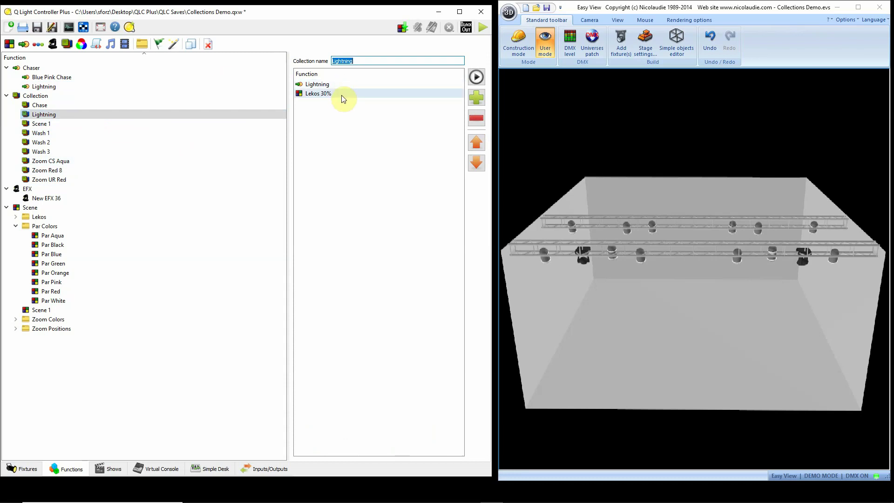
click(476, 77)
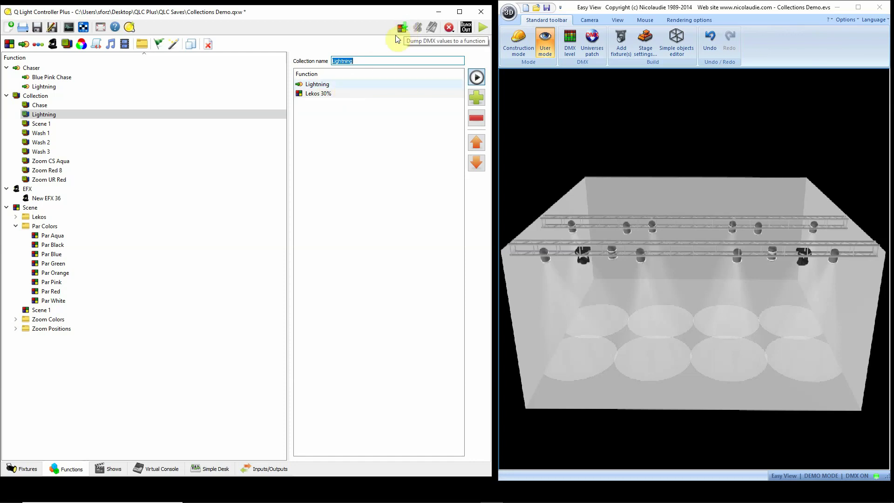
click(77, 116)
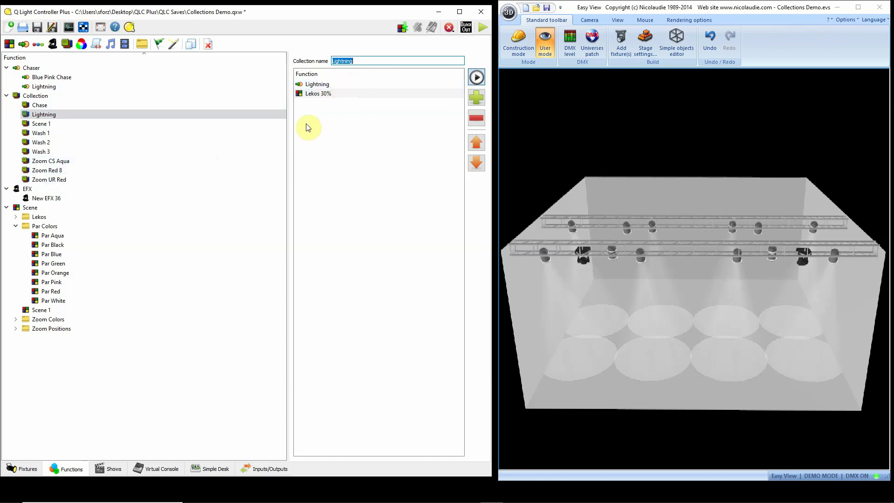
click(44, 95)
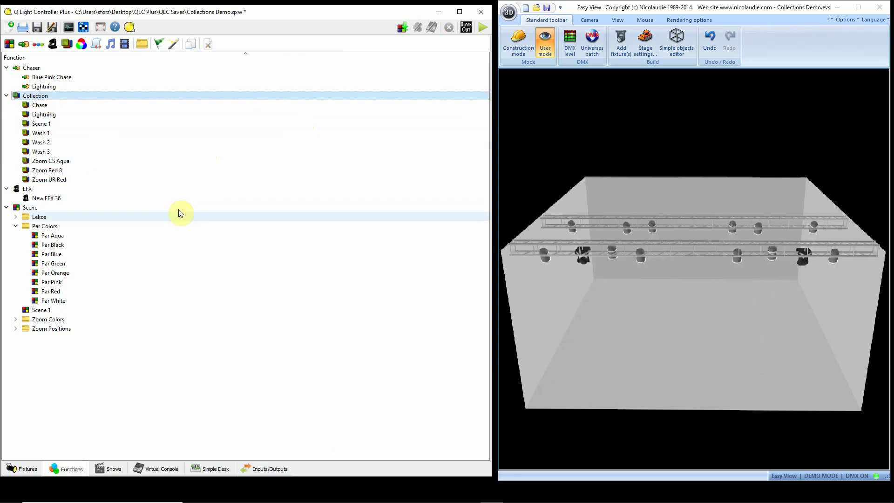
Step: Collapse Par Colors and expand the Zoom Colors folder to list its scenes
click(16, 226)
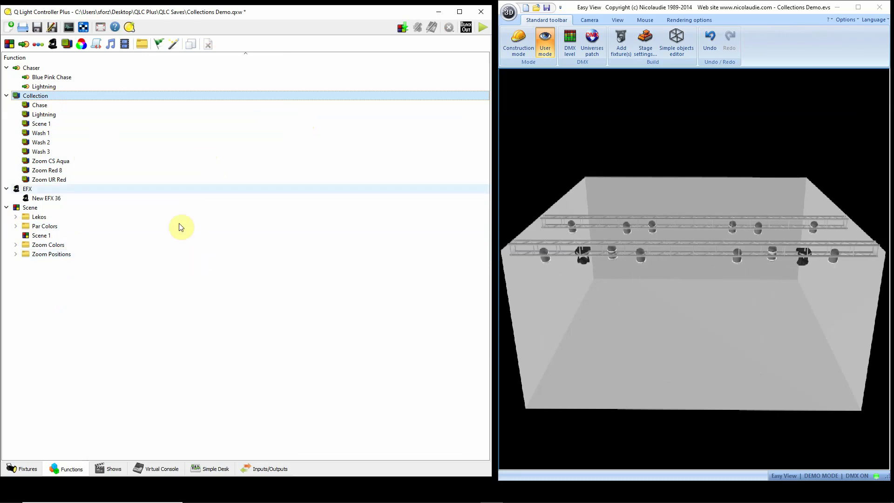
click(15, 245)
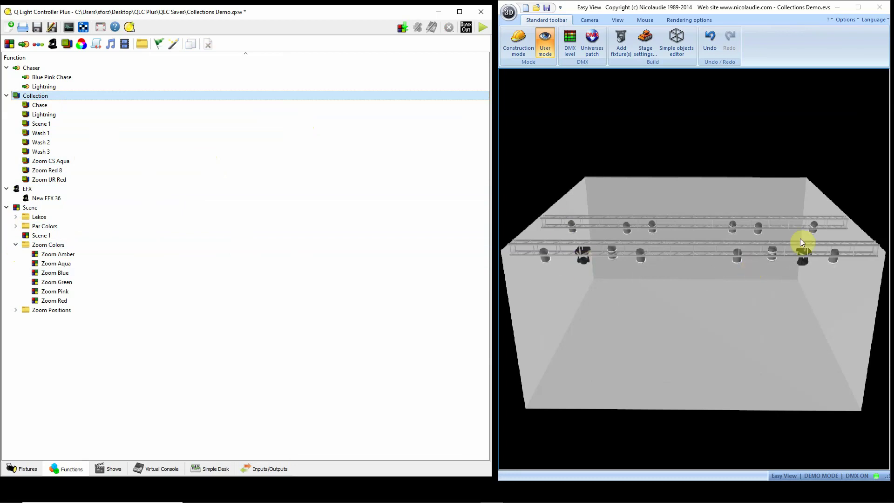
Step: Step through the Zoom Amber, Aqua, Blue, Green, Pink and Red scenes, then collapse Zoom Colors
double_click(90, 256)
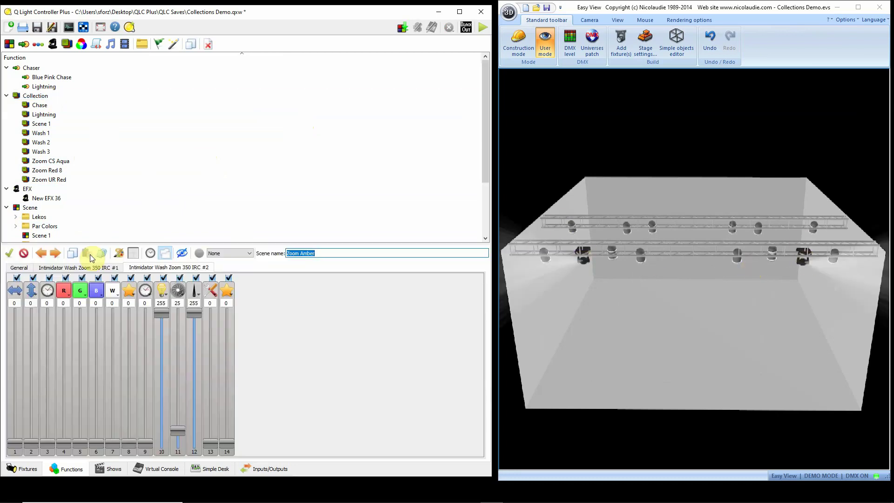
scroll(395, 144, down, 2)
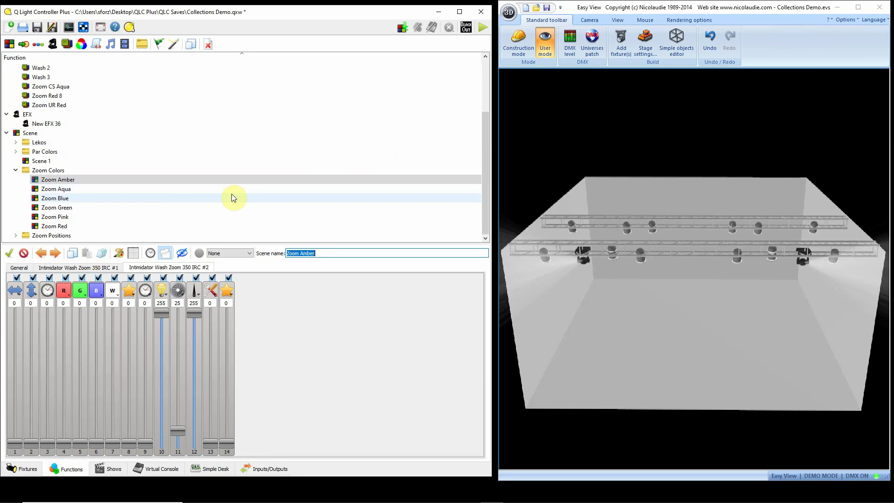
click(96, 189)
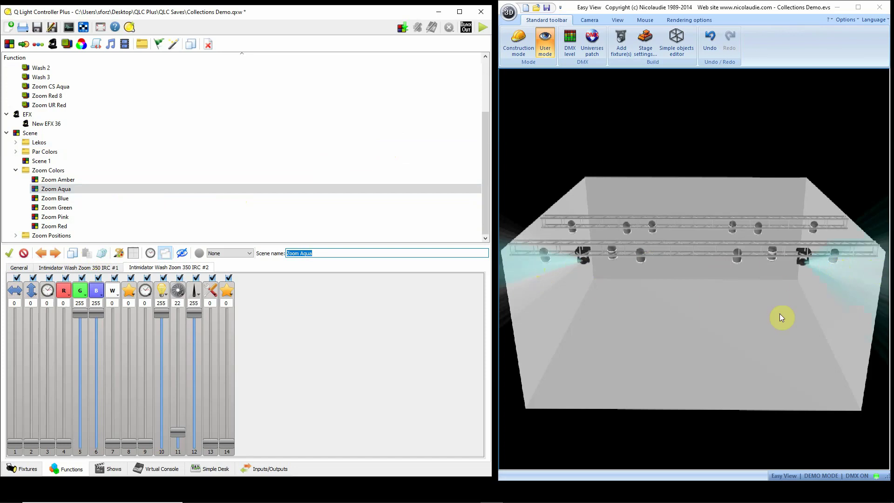
click(365, 230)
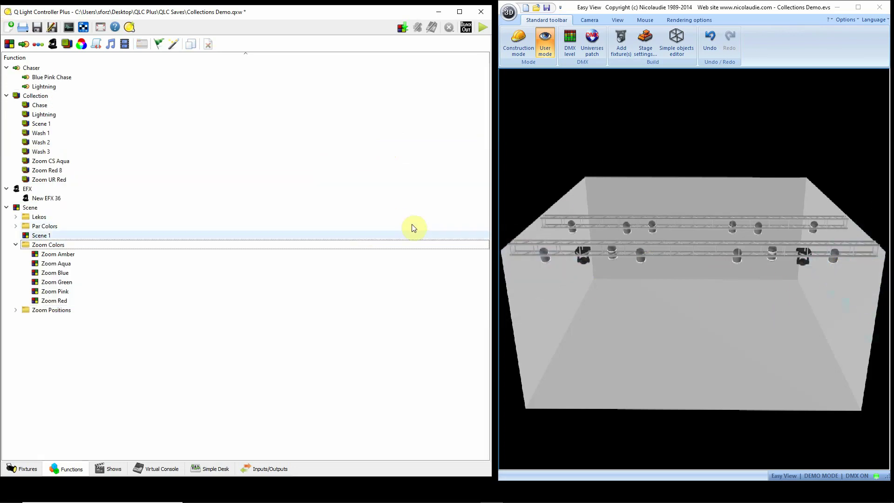
click(99, 263)
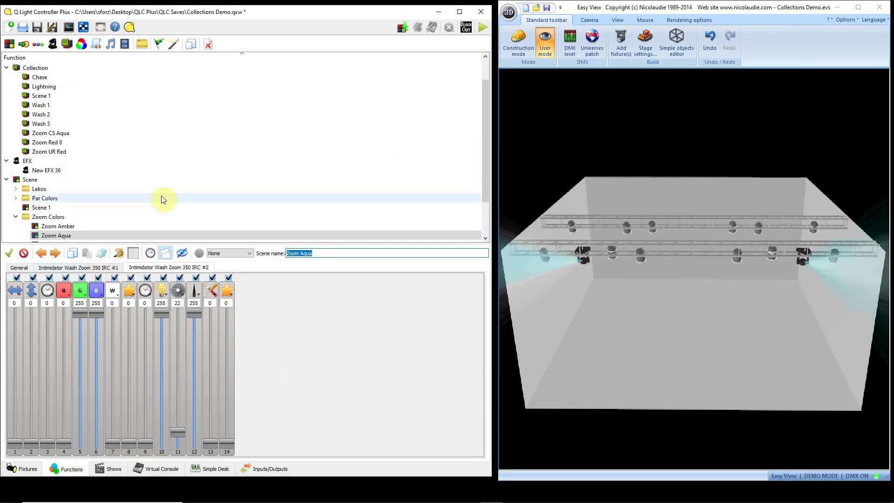
scroll(177, 206, down, 2)
click(77, 199)
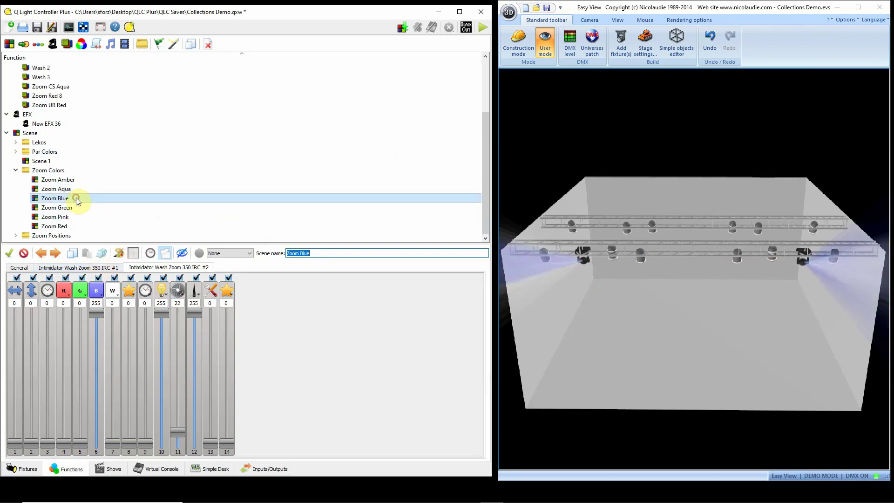
click(74, 208)
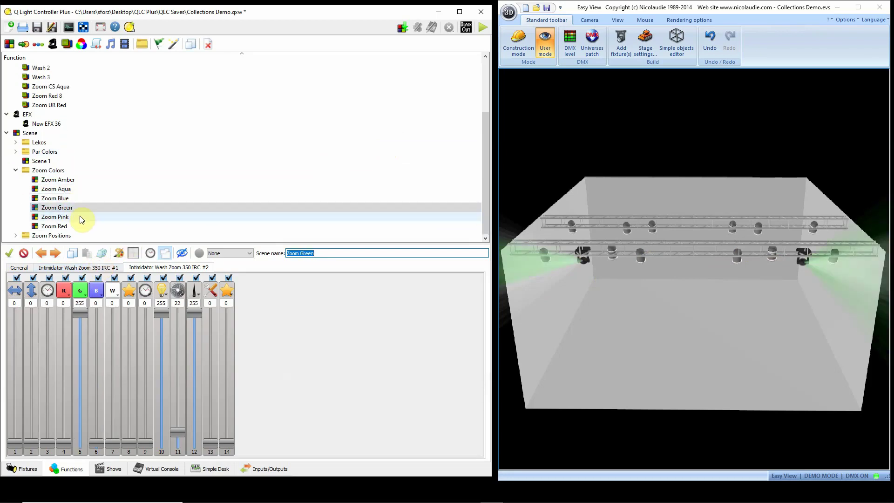
click(79, 216)
click(77, 226)
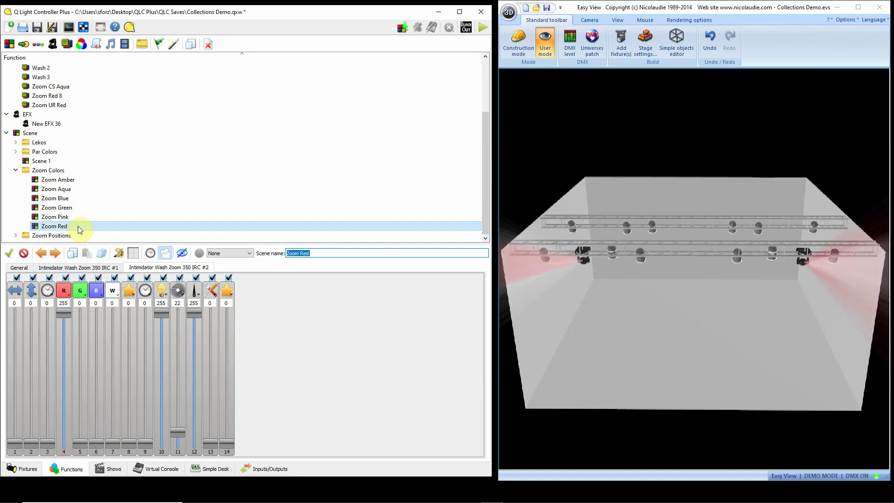
click(58, 171)
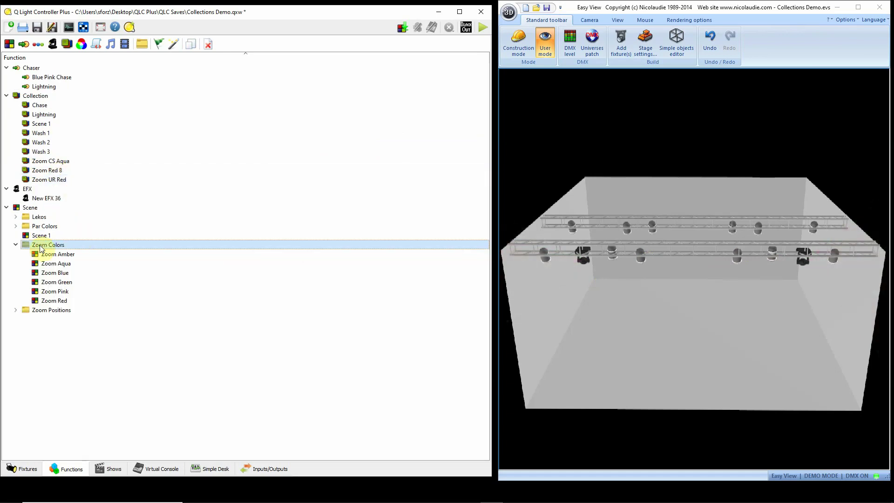
click(15, 244)
Step: Preview the Zoom Positions scenes CS, DSC, USC, USL and USR, then collapse the folder
click(15, 254)
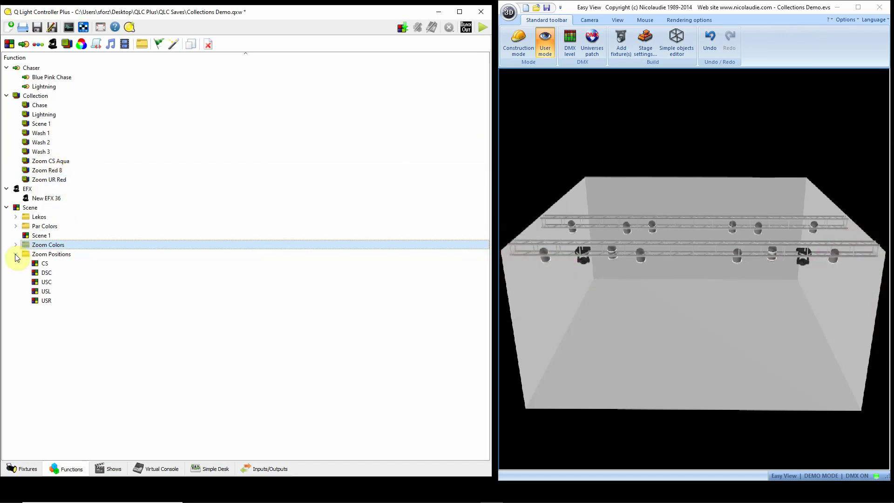
click(145, 263)
scroll(200, 173, down, 2)
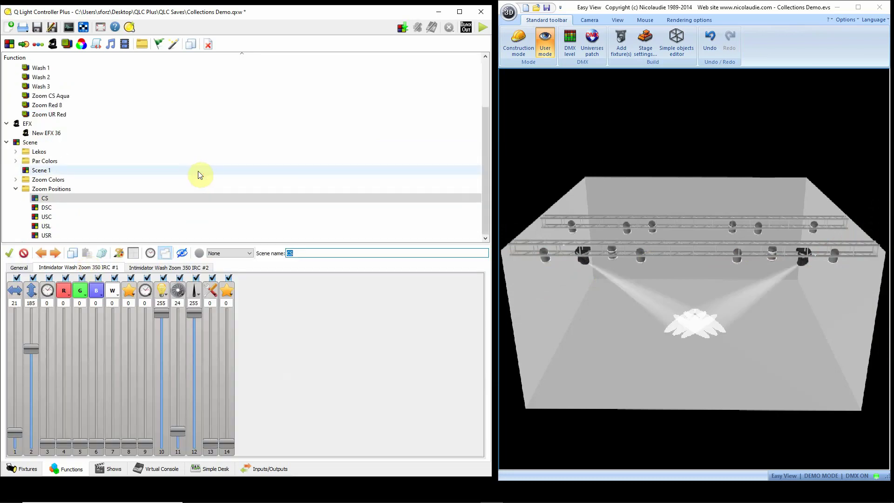
click(65, 207)
click(65, 217)
click(60, 227)
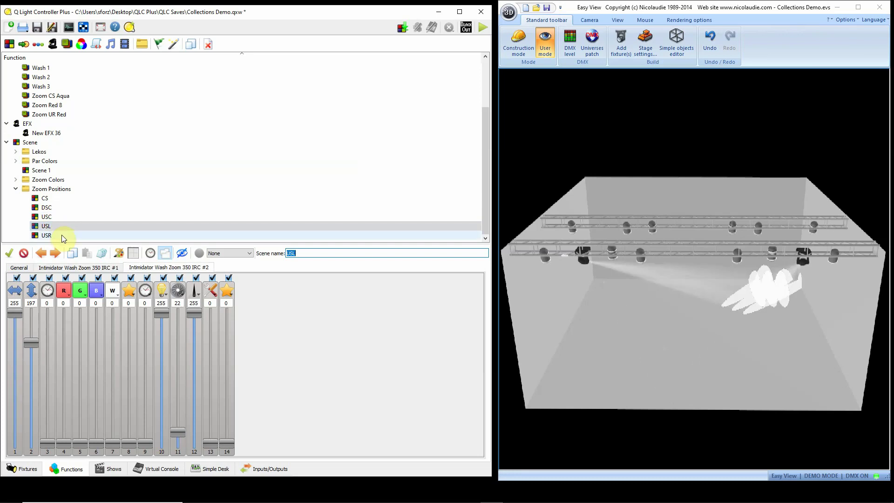
click(62, 235)
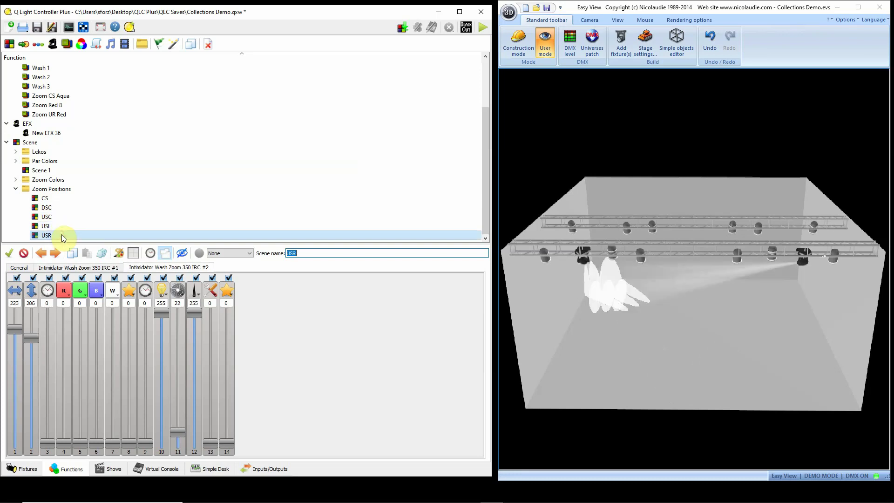
click(16, 190)
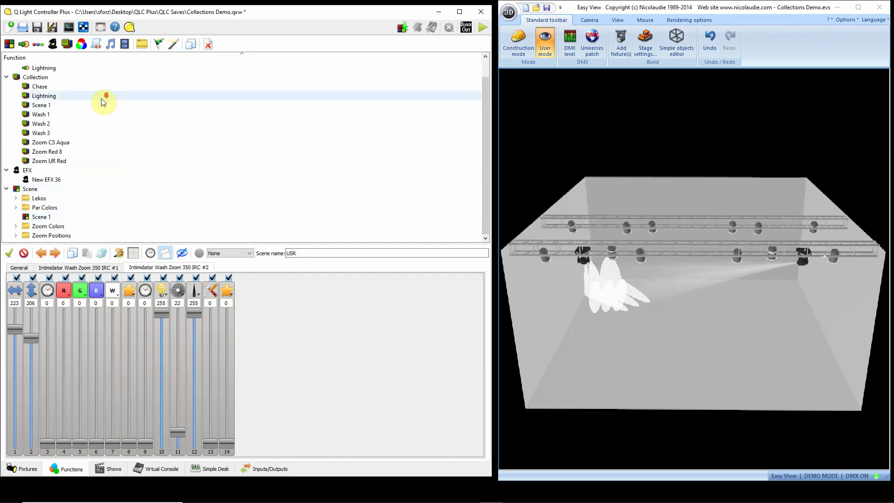
scroll(104, 117, up, 1)
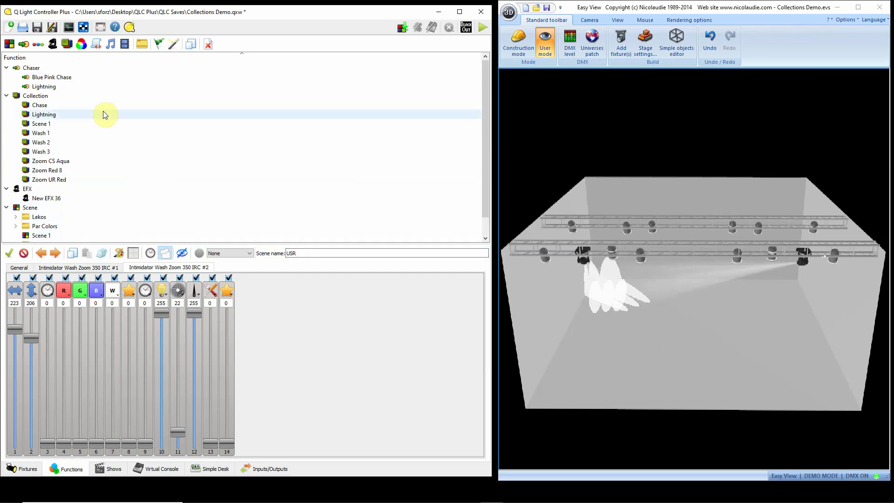
Step: Play the Zoom CS Aqua and Zoom UR Red collections, then open the Scene 1 collection
click(82, 162)
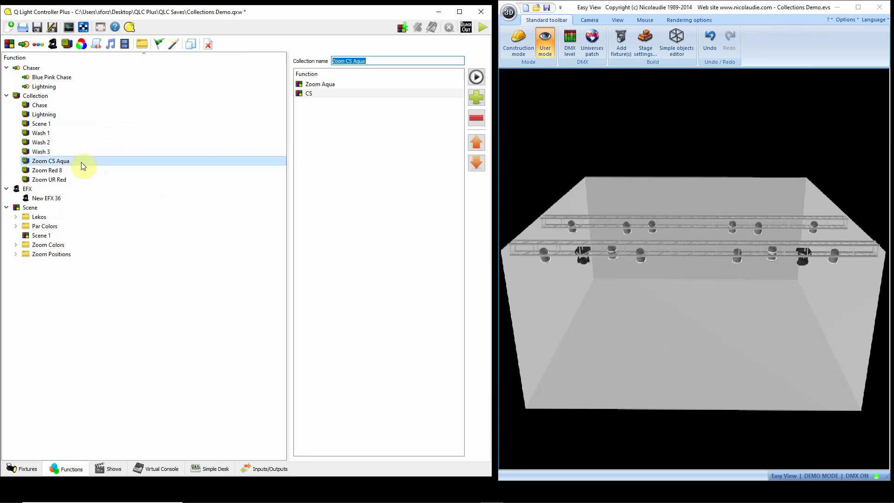
click(476, 77)
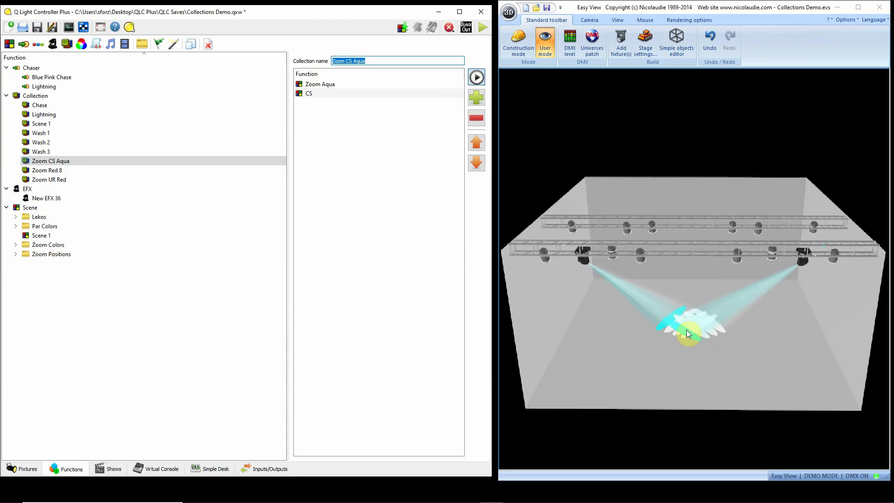
click(205, 170)
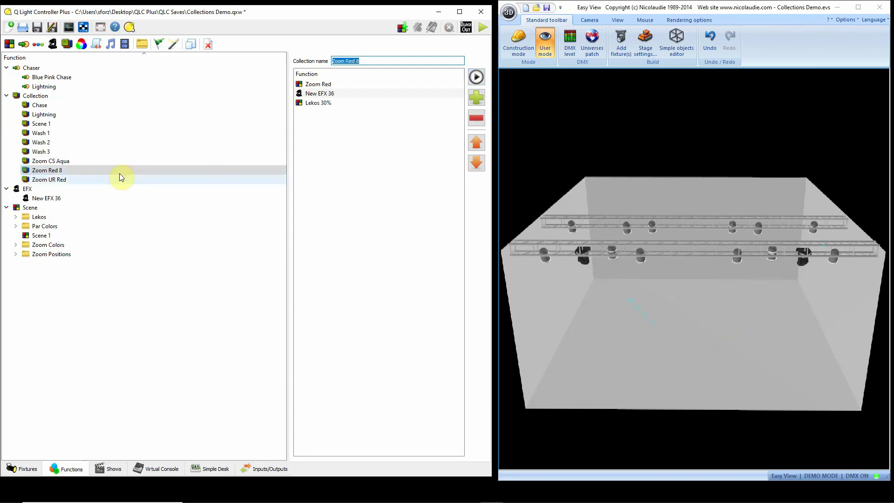
click(104, 179)
click(475, 77)
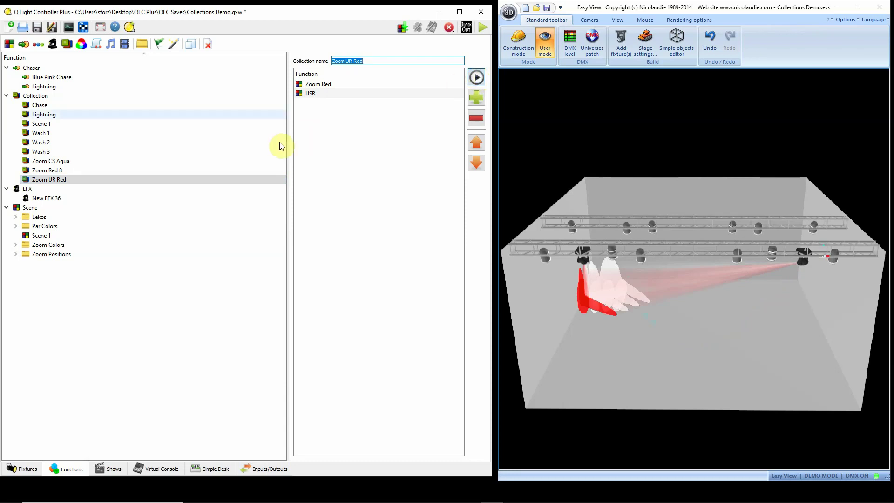
click(97, 123)
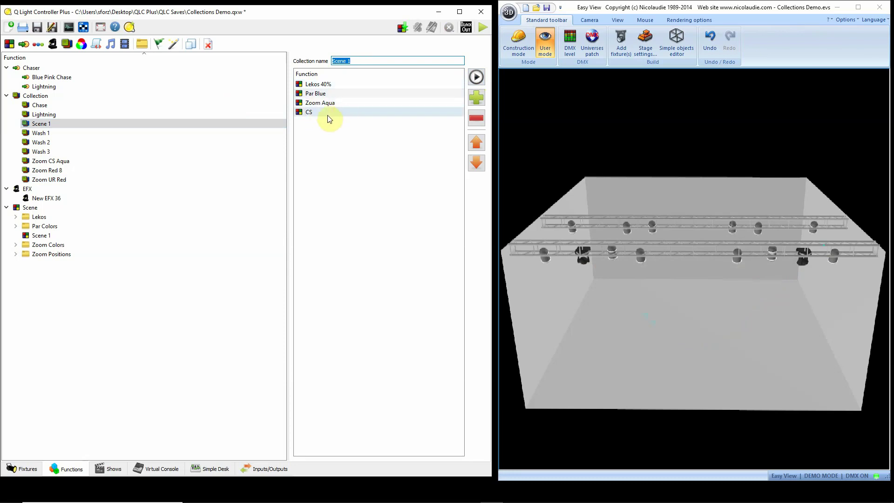
Step: Run the Scene 1 collection and dump its live DMX output into a new scene 'Scene 3'
click(477, 77)
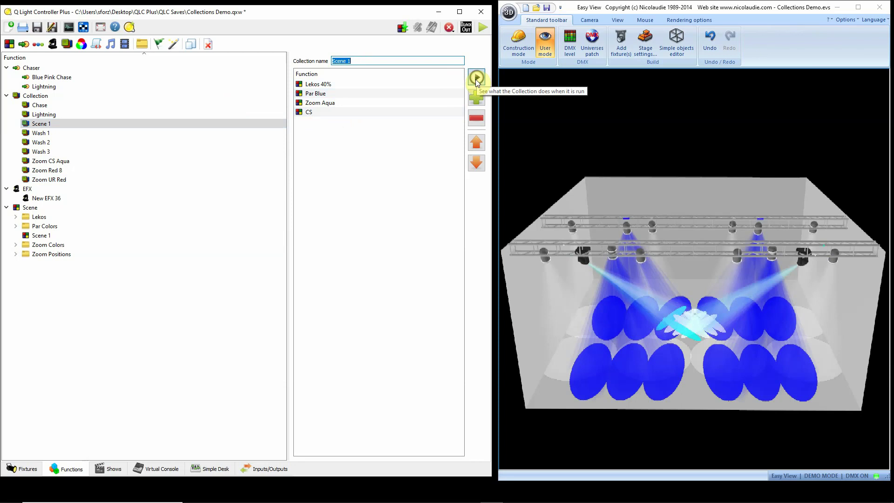
click(401, 28)
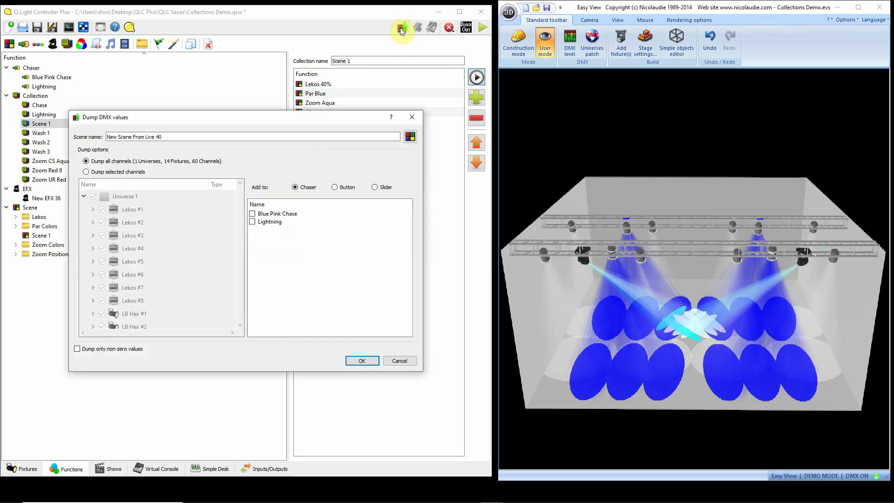
drag(117, 137, 156, 138)
key(ctrl+a)
text(Scene 3)
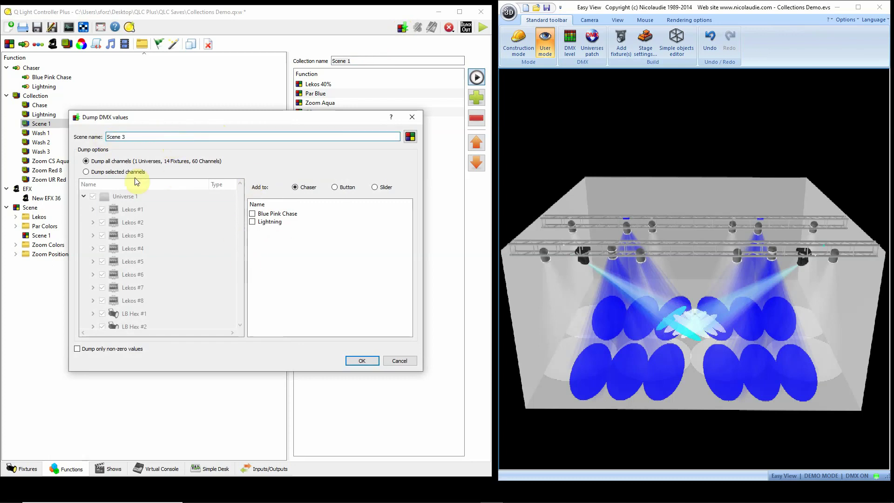
click(359, 362)
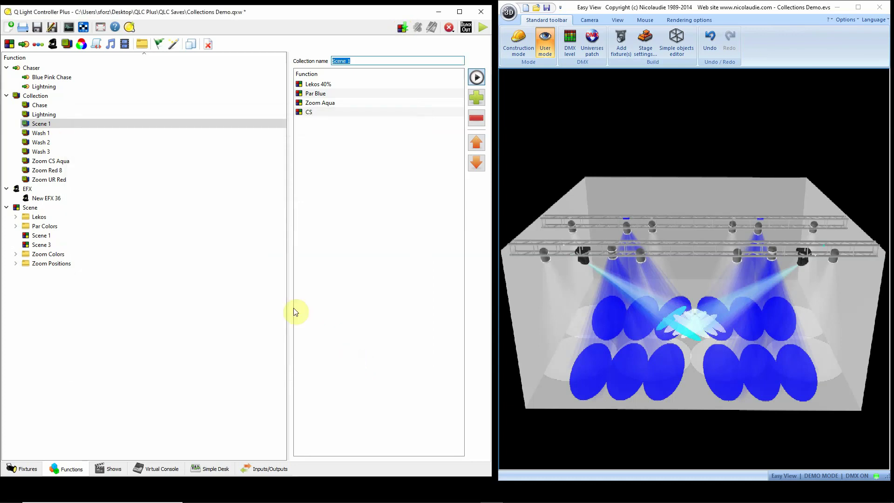
Step: Open Scene 3 in the All fixtures view and lower Intimidator #2's blue and dimmer levels
click(51, 245)
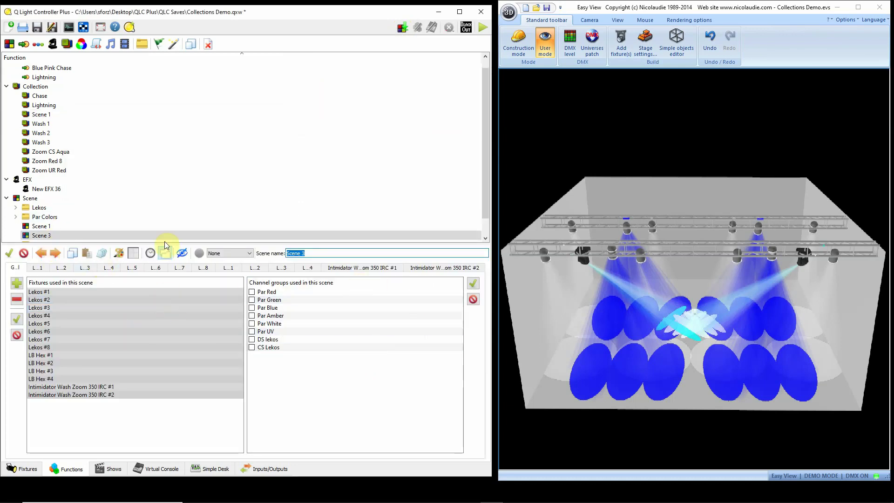
click(165, 252)
click(51, 267)
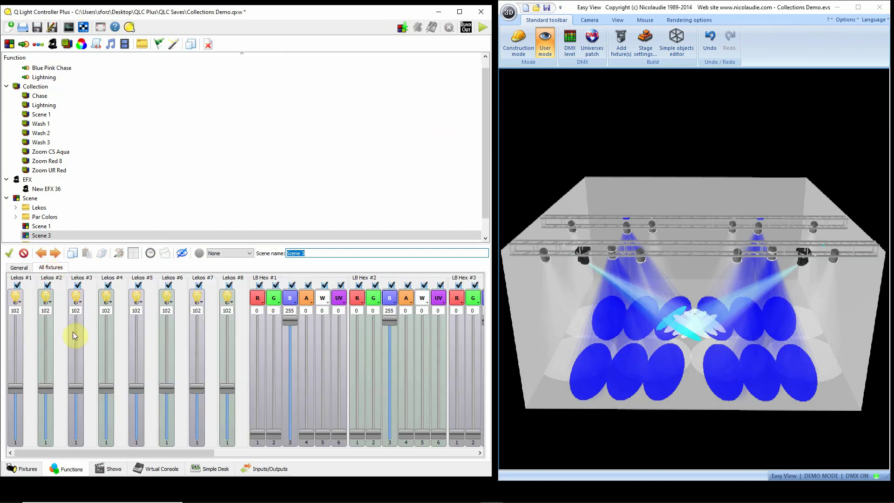
drag(187, 452, 443, 454)
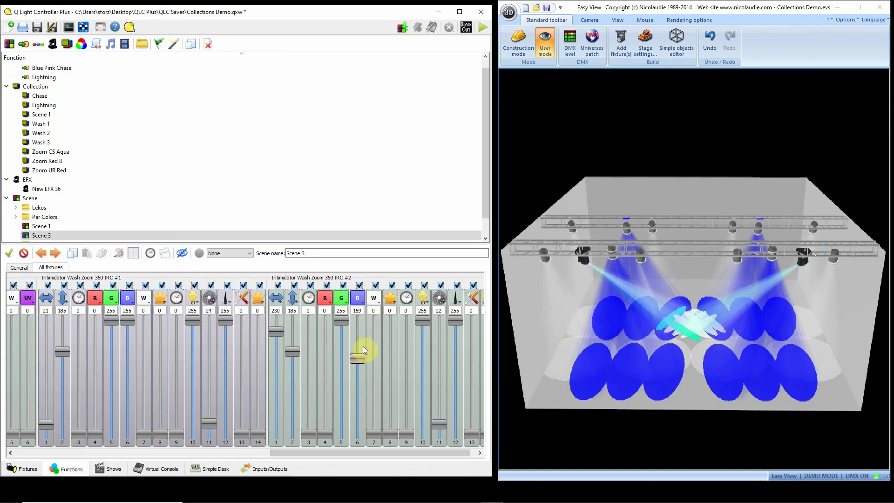
drag(363, 360, 357, 318)
mouse_move(425, 323)
mouse_down()
mouse_move(425, 392)
mouse_move(422, 338)
mouse_up()
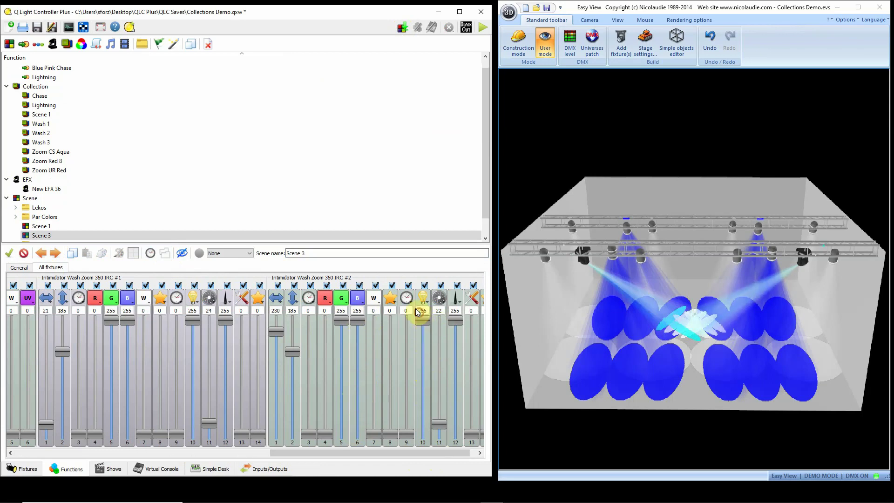
Step: Raise LB Hex #1's blue to full and close the Scene 3 editor
drag(284, 452, 116, 449)
click(137, 321)
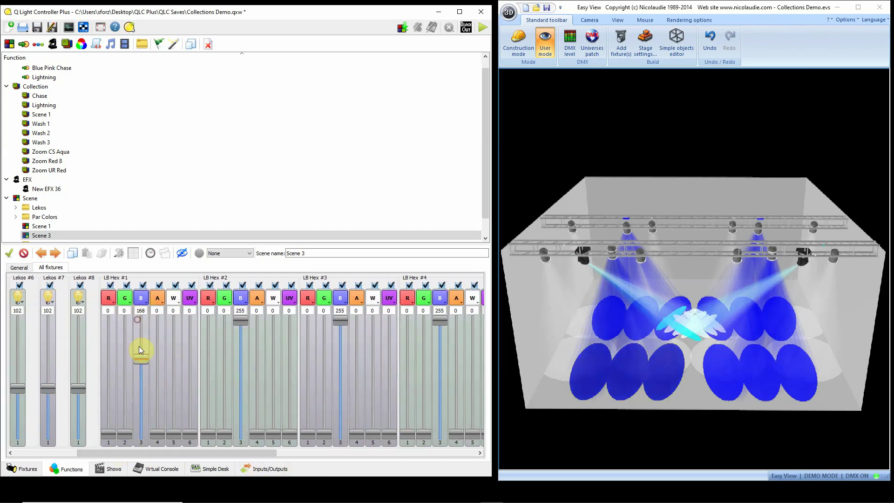
drag(139, 359, 146, 326)
drag(196, 454, 108, 459)
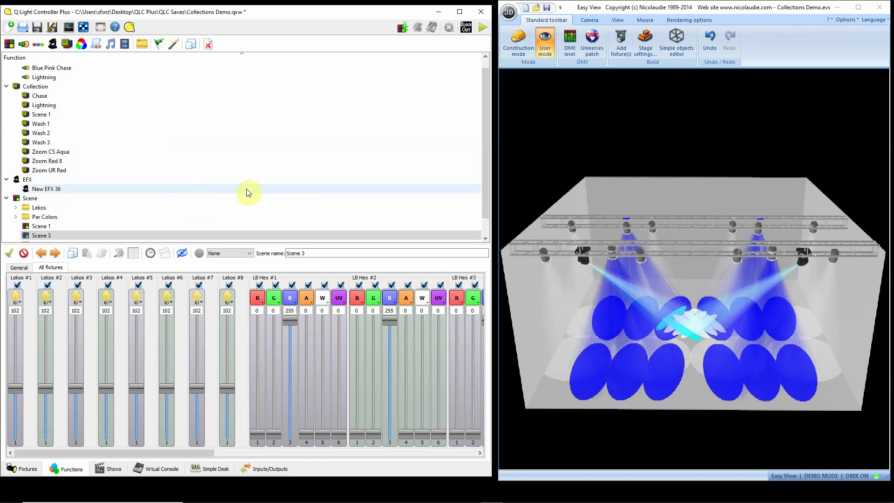
click(45, 199)
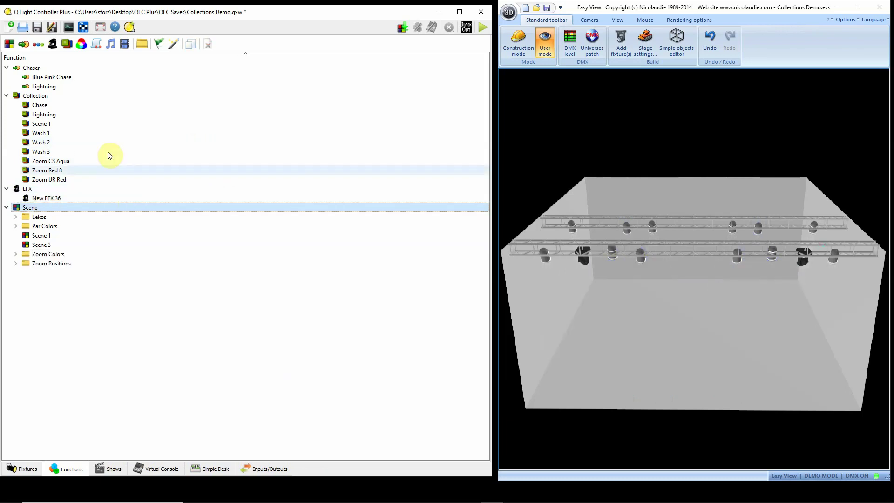
Step: Inspect New EFX 36's figure-eight movement, then show the Zoom Red 8 collection with Zoom Red, New EFX 36 and Lekos 30%
click(79, 200)
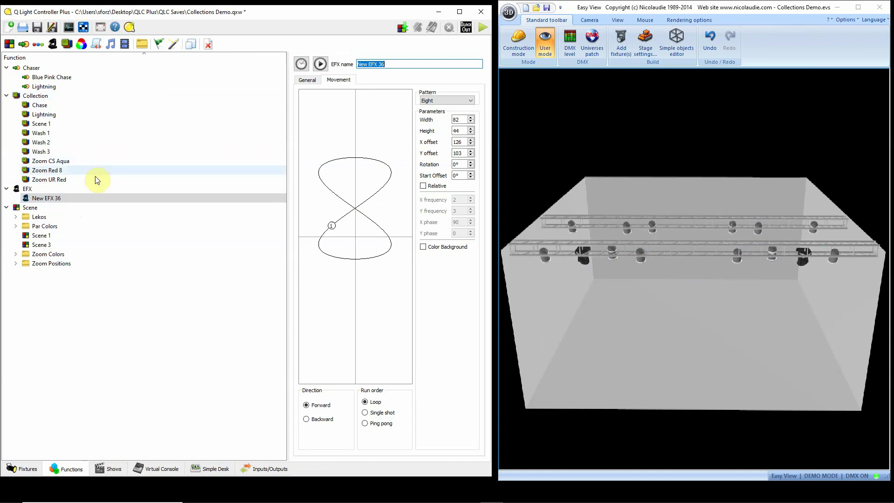
click(79, 171)
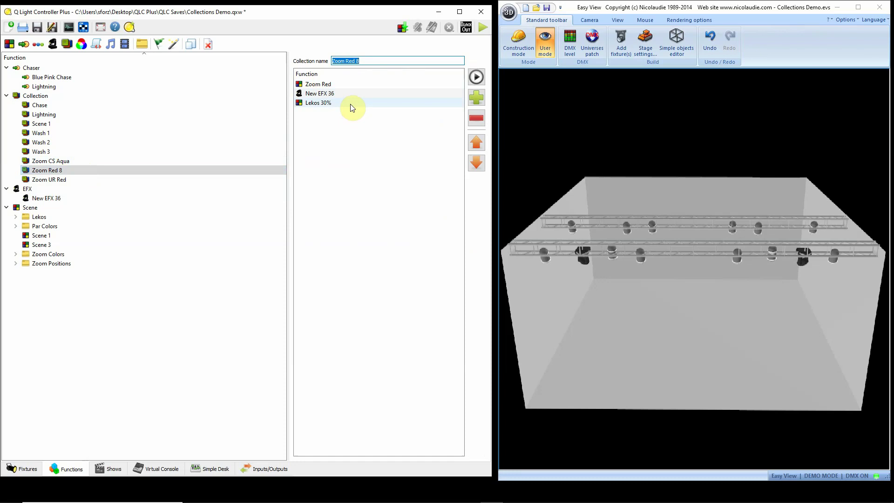
click(476, 77)
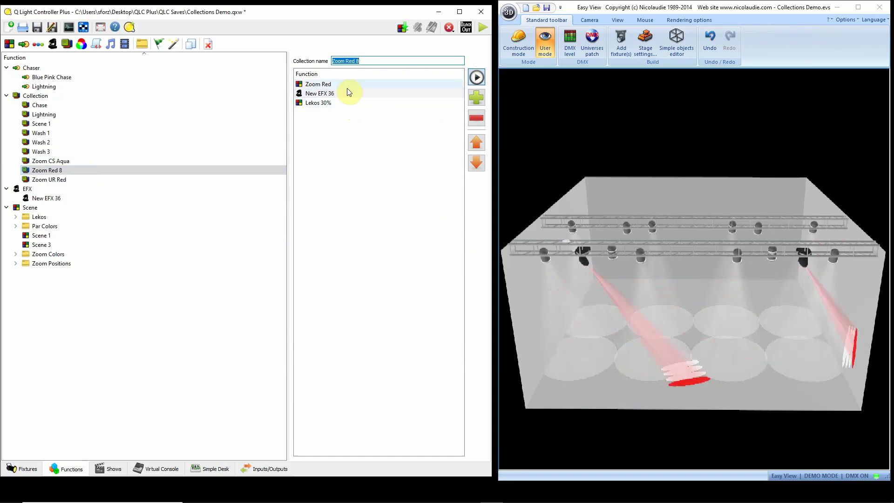
click(82, 169)
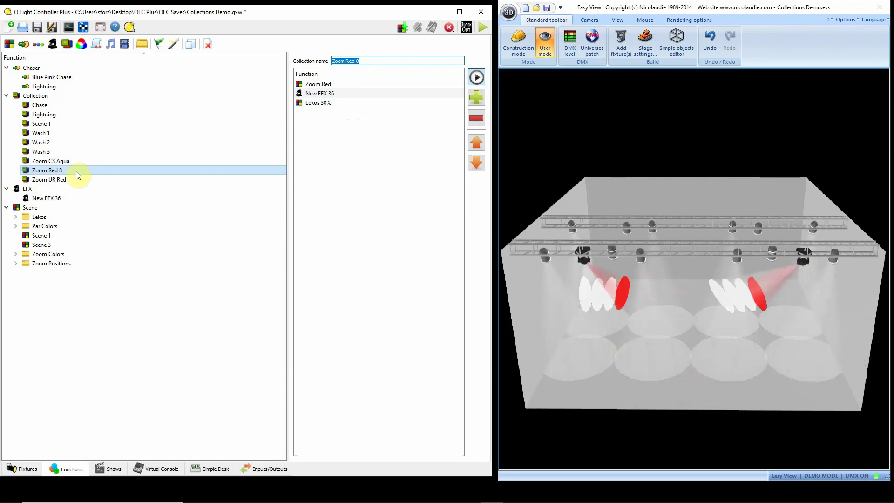
click(88, 169)
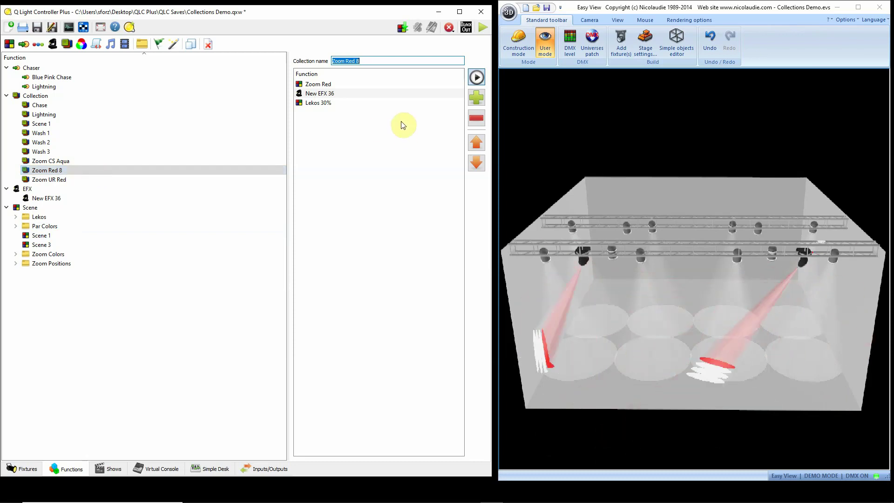
click(477, 77)
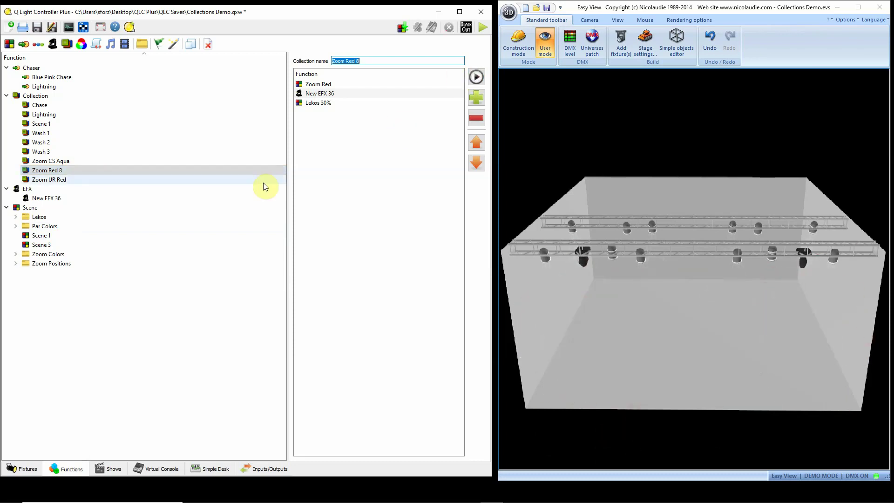